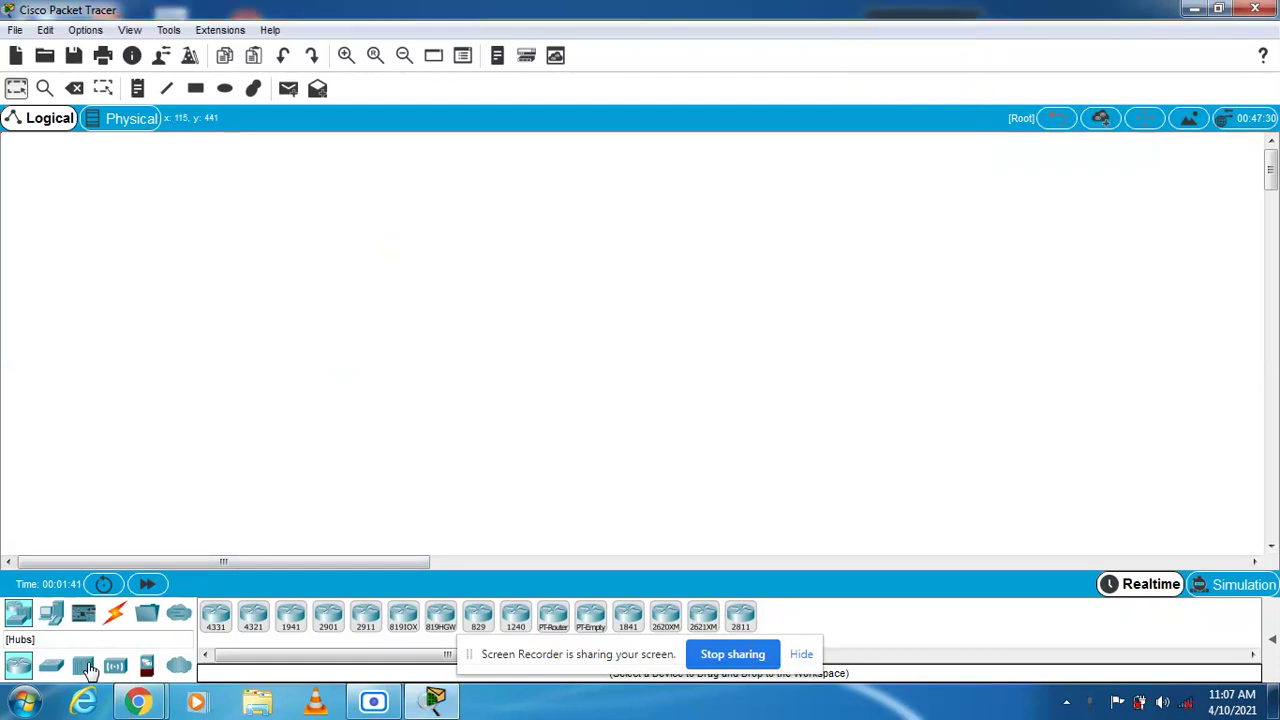
Step: Place a PT-Hub in the upper part of the empty workspace and add two PCs below it
left_click(423, 421)
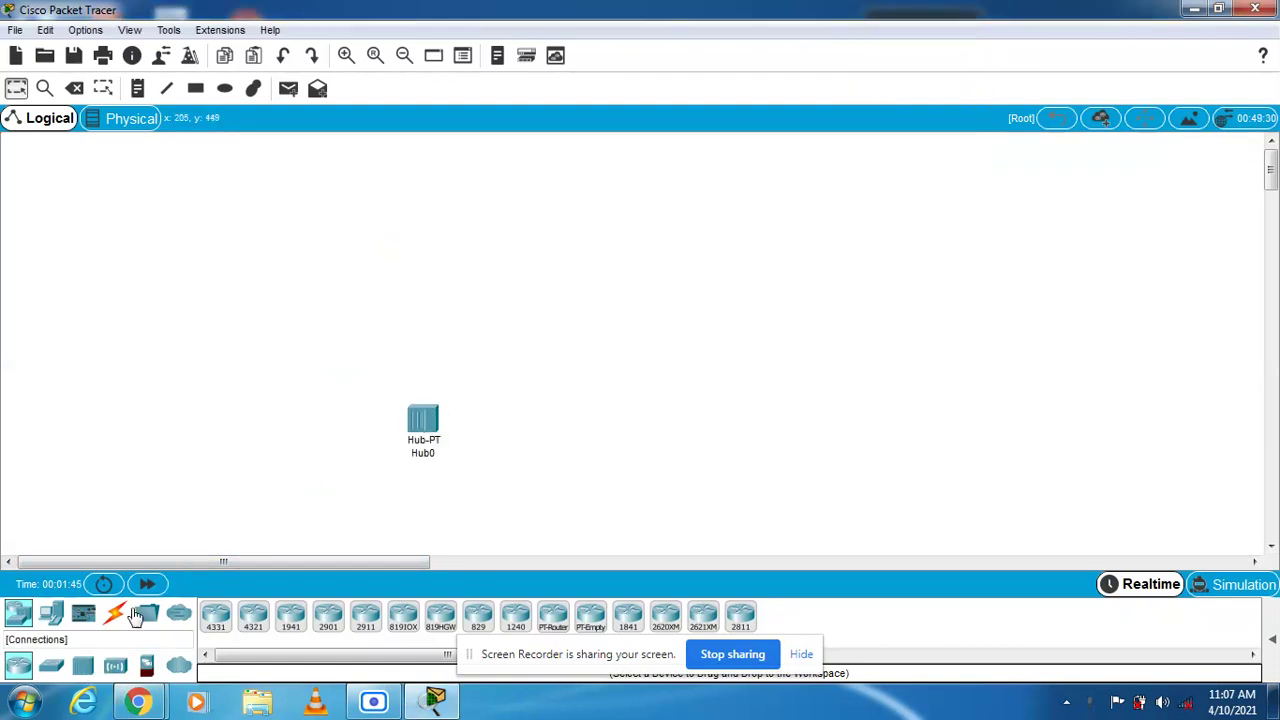
left_click(88, 665)
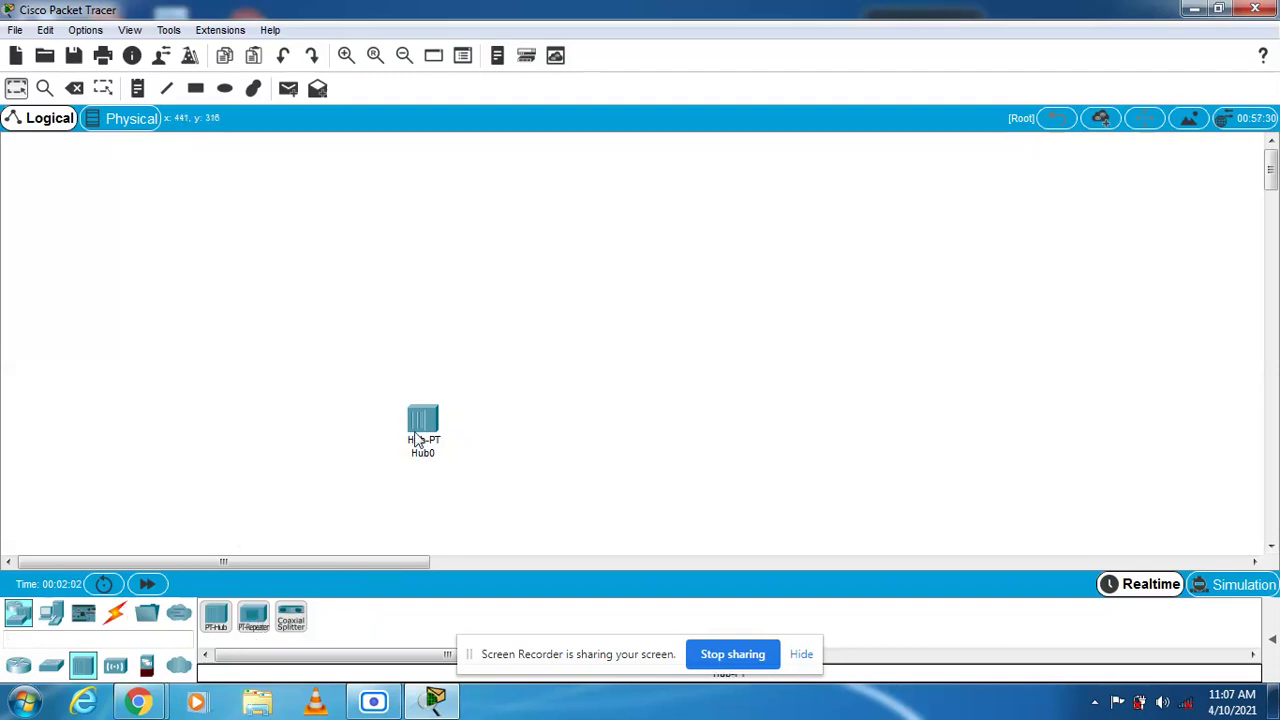
left_click_drag(418, 425, 329, 297)
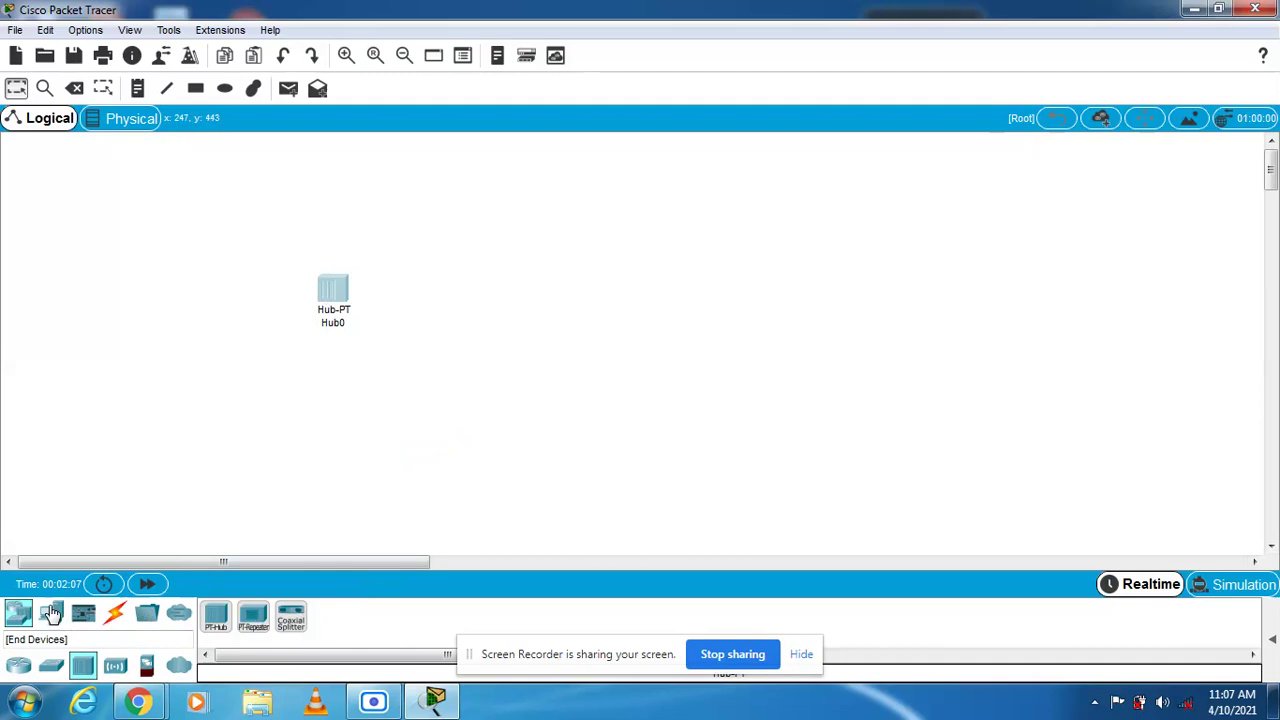
left_click_drag(52, 614, 224, 356)
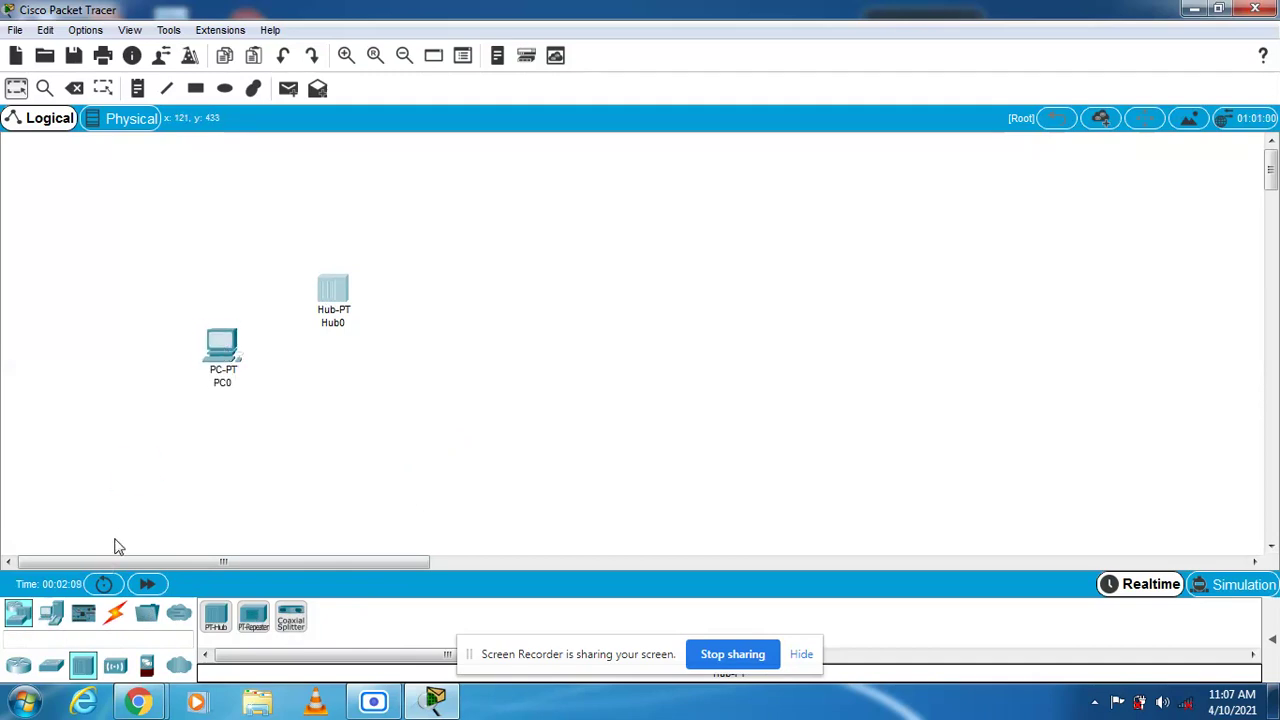
left_click_drag(50, 616, 352, 384)
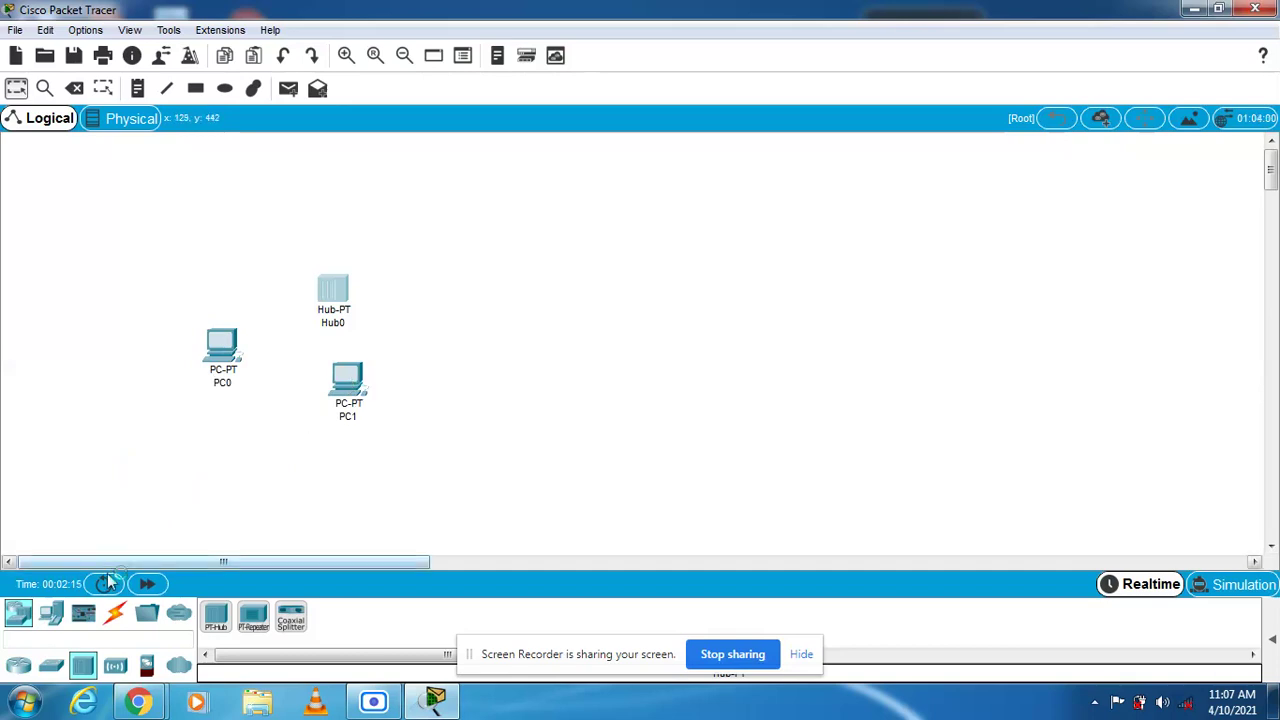
Step: Connect PC0 and PC1 to Hub0 using the automatically chosen connection type
left_click(116, 611)
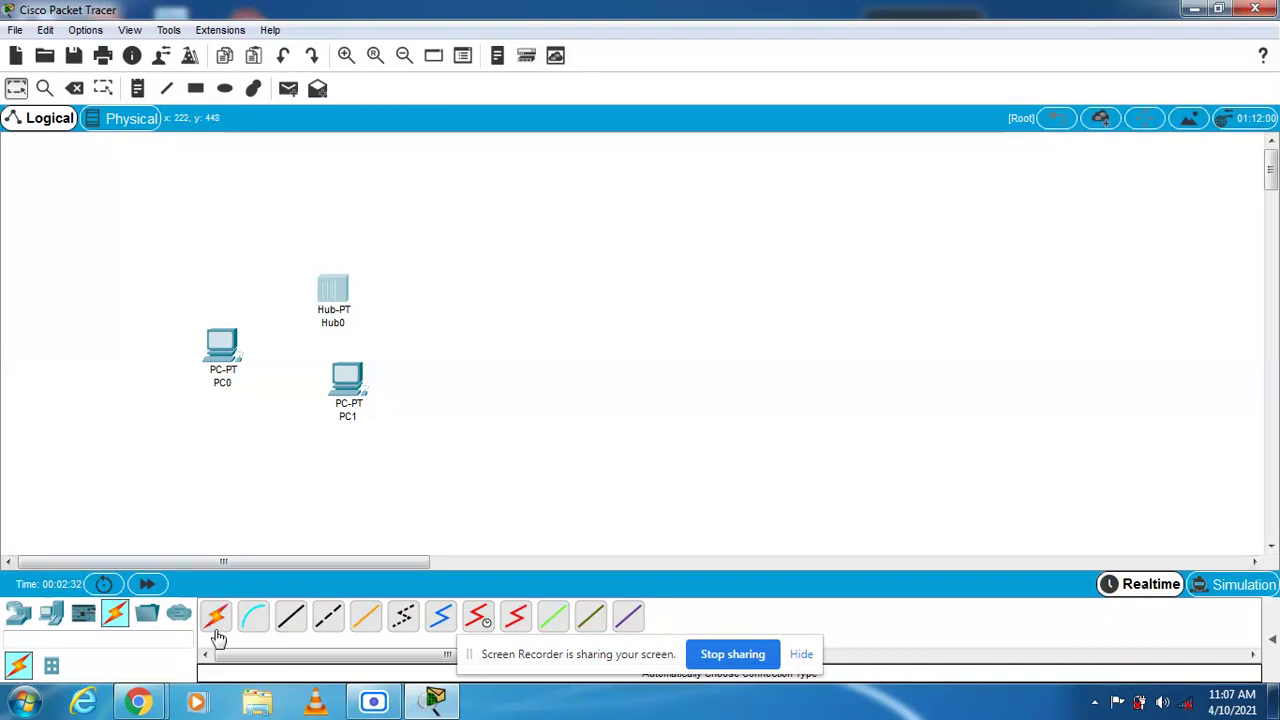
left_click(216, 627)
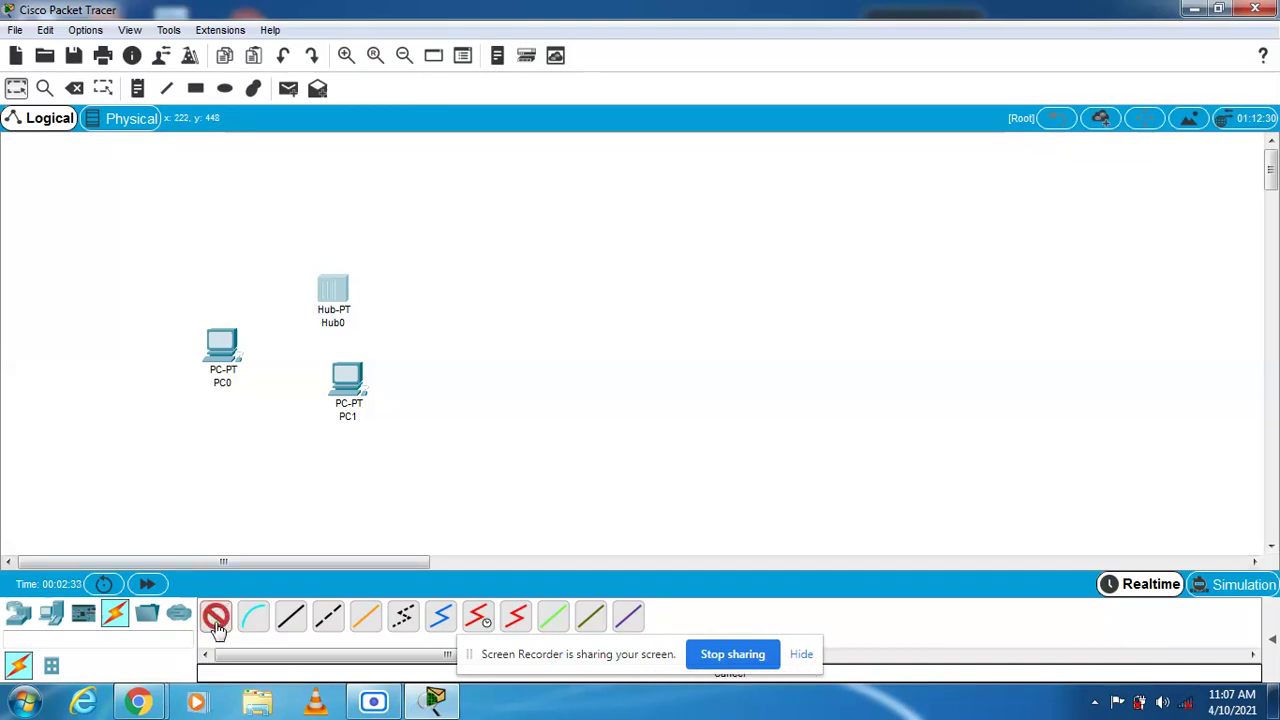
left_click(237, 342)
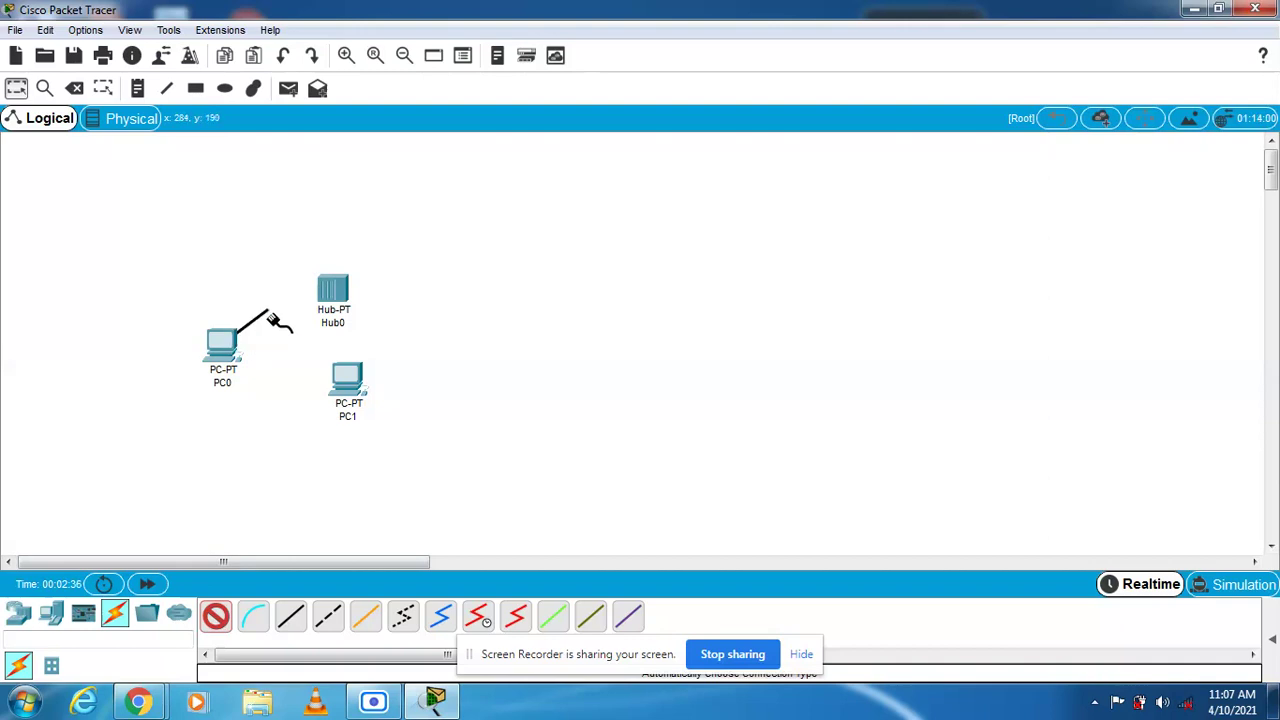
left_click(331, 290)
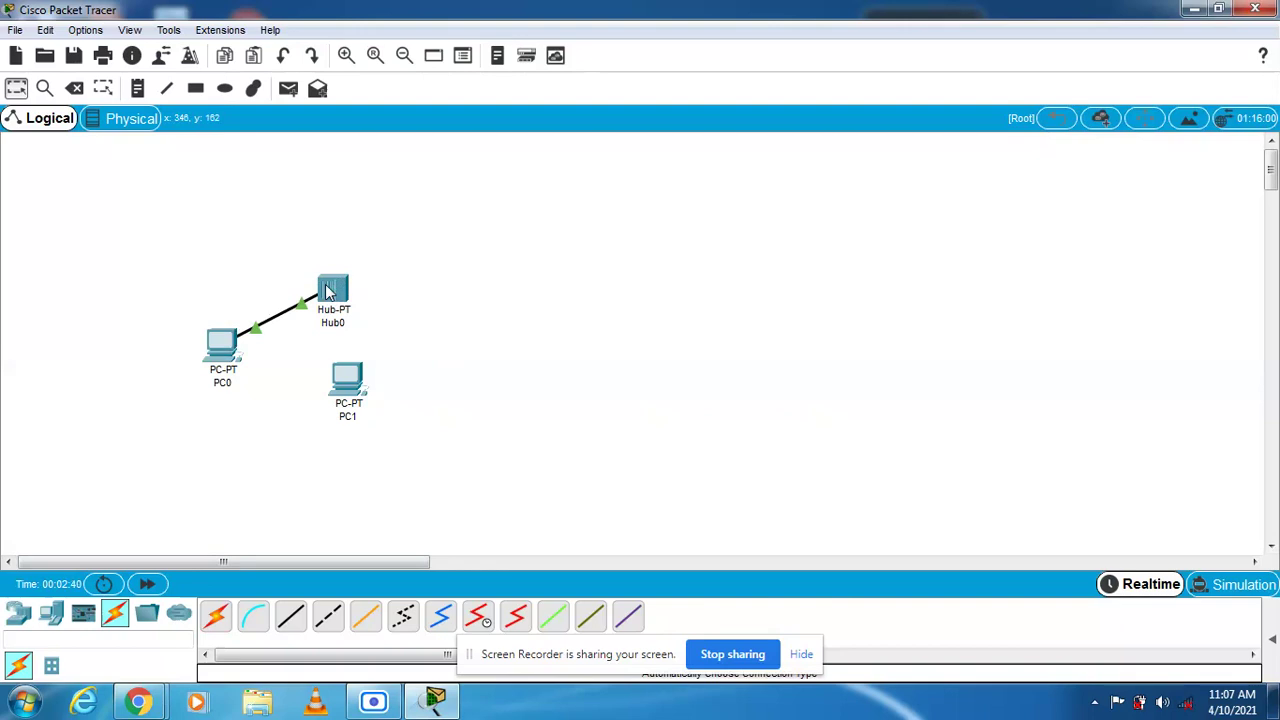
left_click(217, 614)
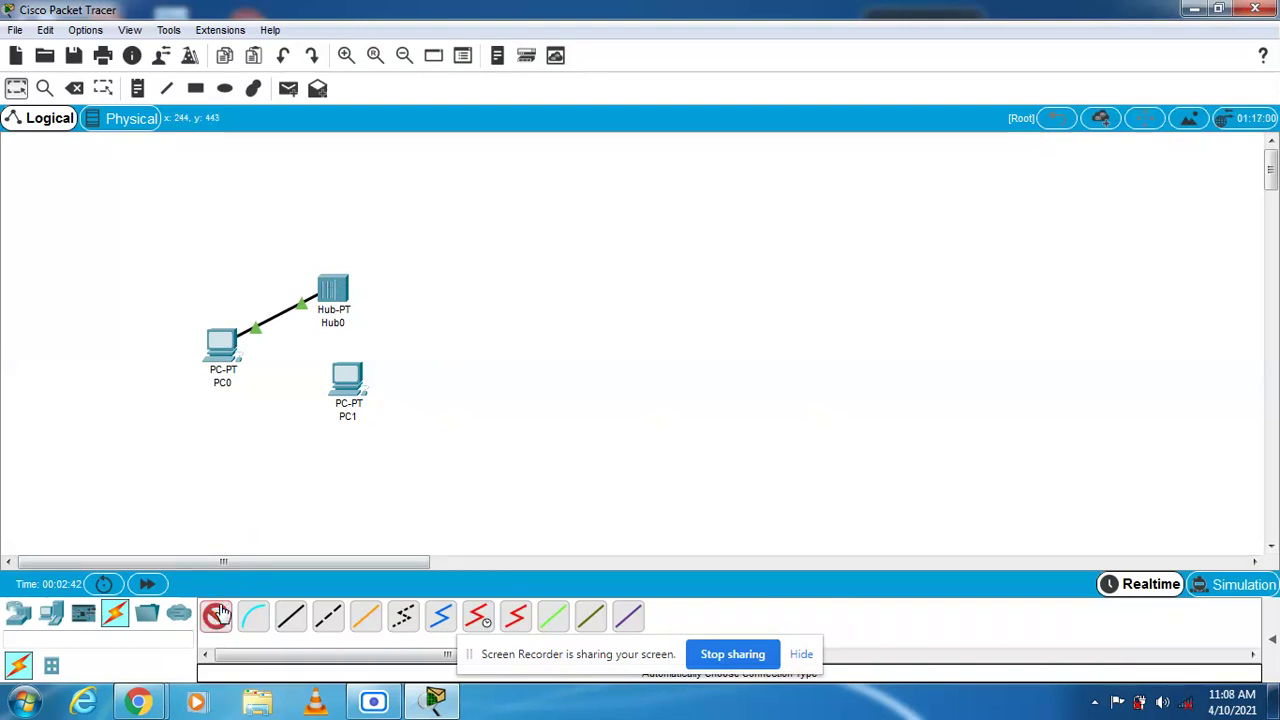
left_click(350, 376)
left_click(338, 300)
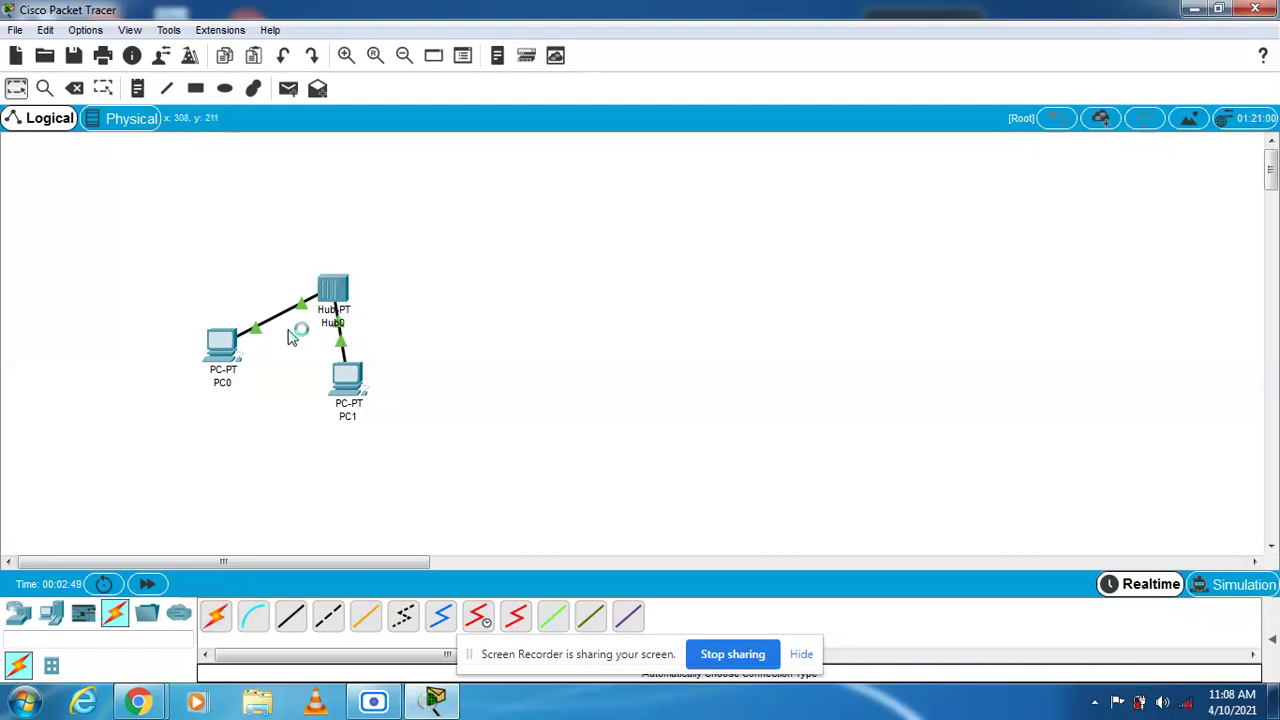
Step: Give PC0 the static IP address 1.0.0.1 with subnet mask 255.0.0.0 and close its configuration
left_click(232, 352)
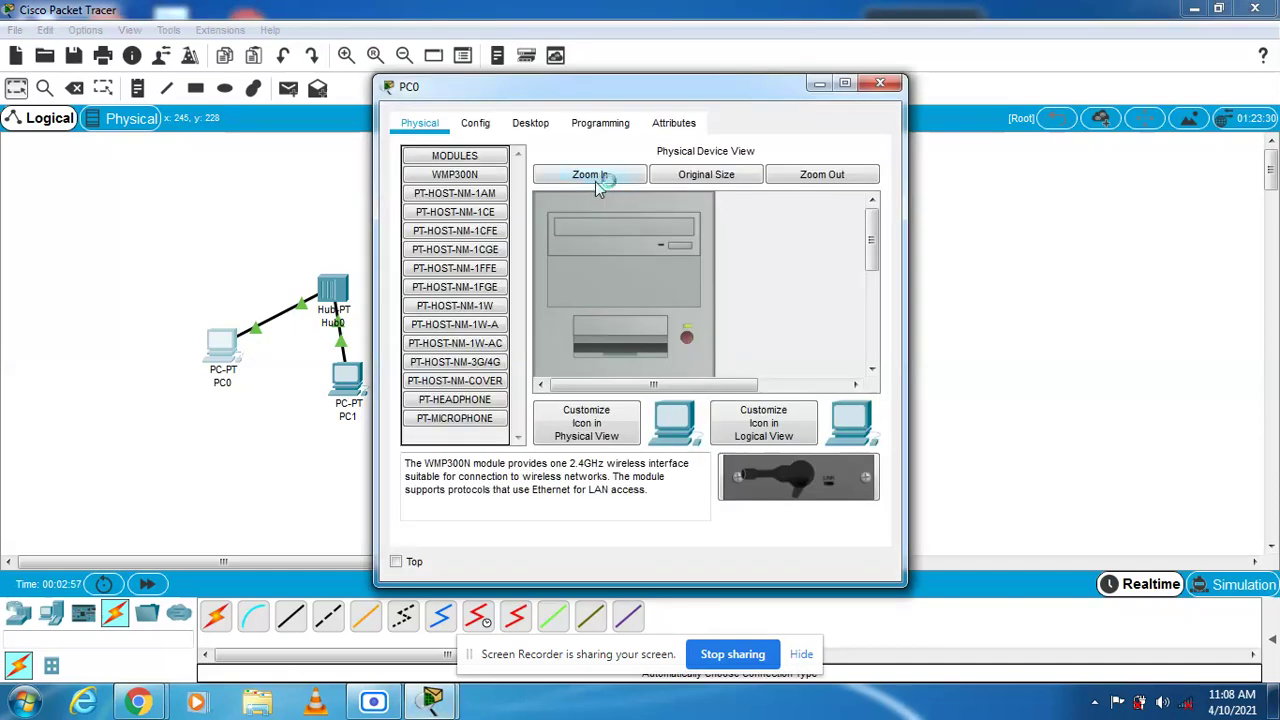
left_click(531, 125)
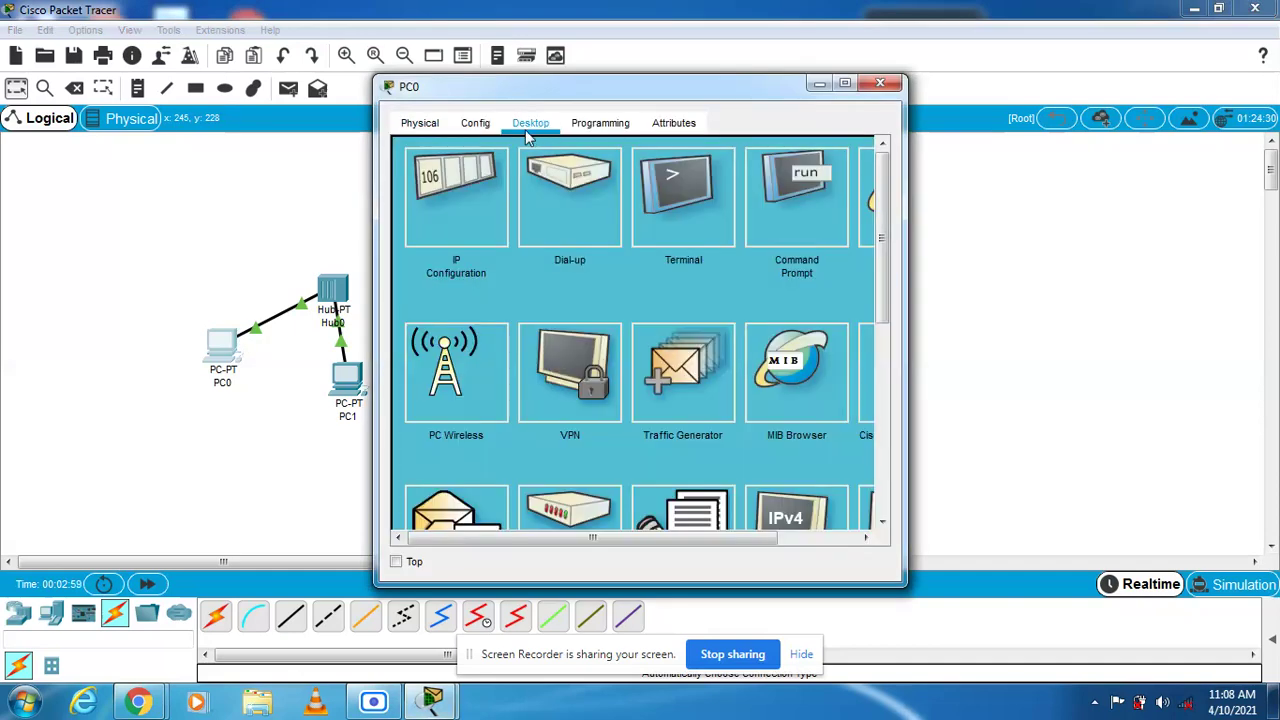
left_click(432, 206)
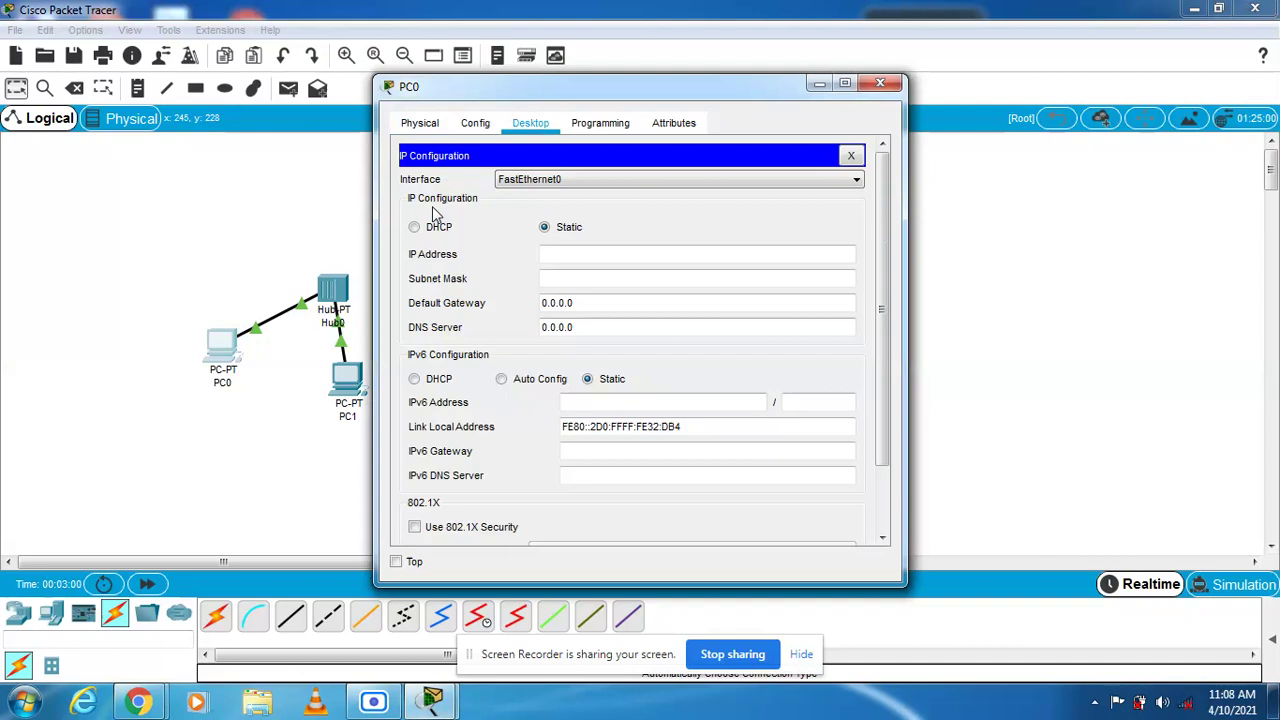
left_click(606, 262)
type("1.0.0.1")
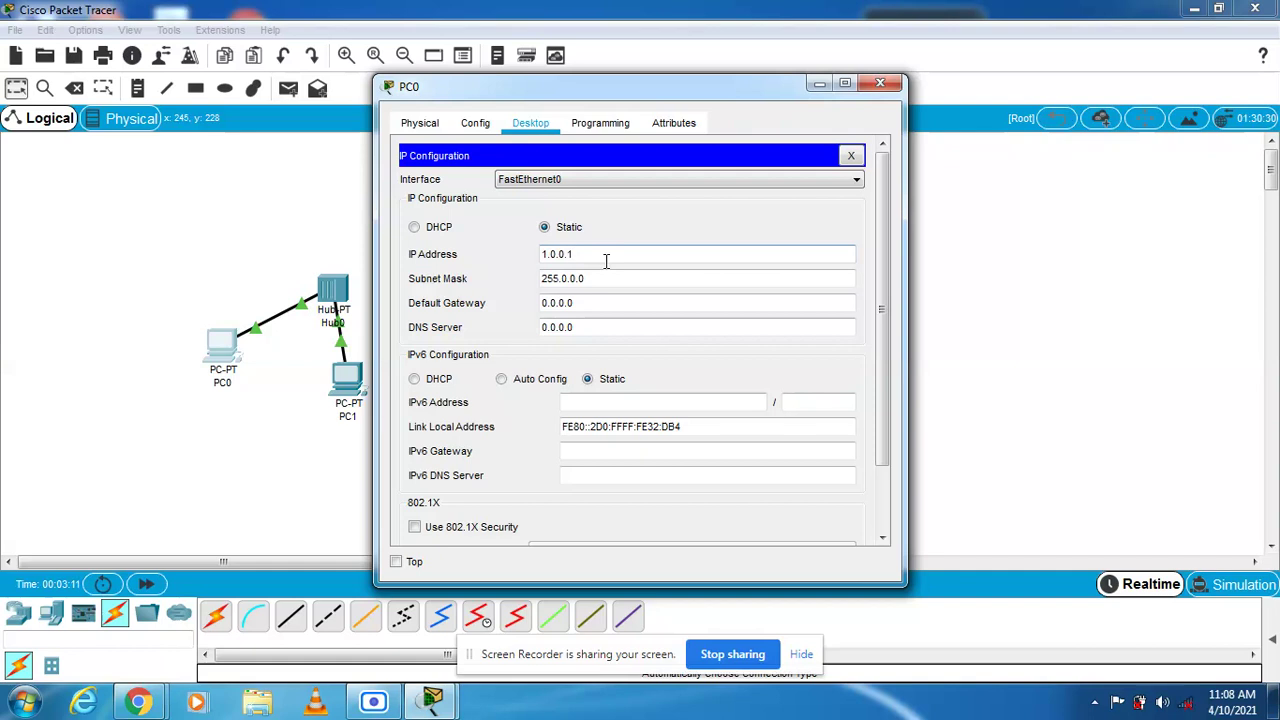
left_click(581, 278)
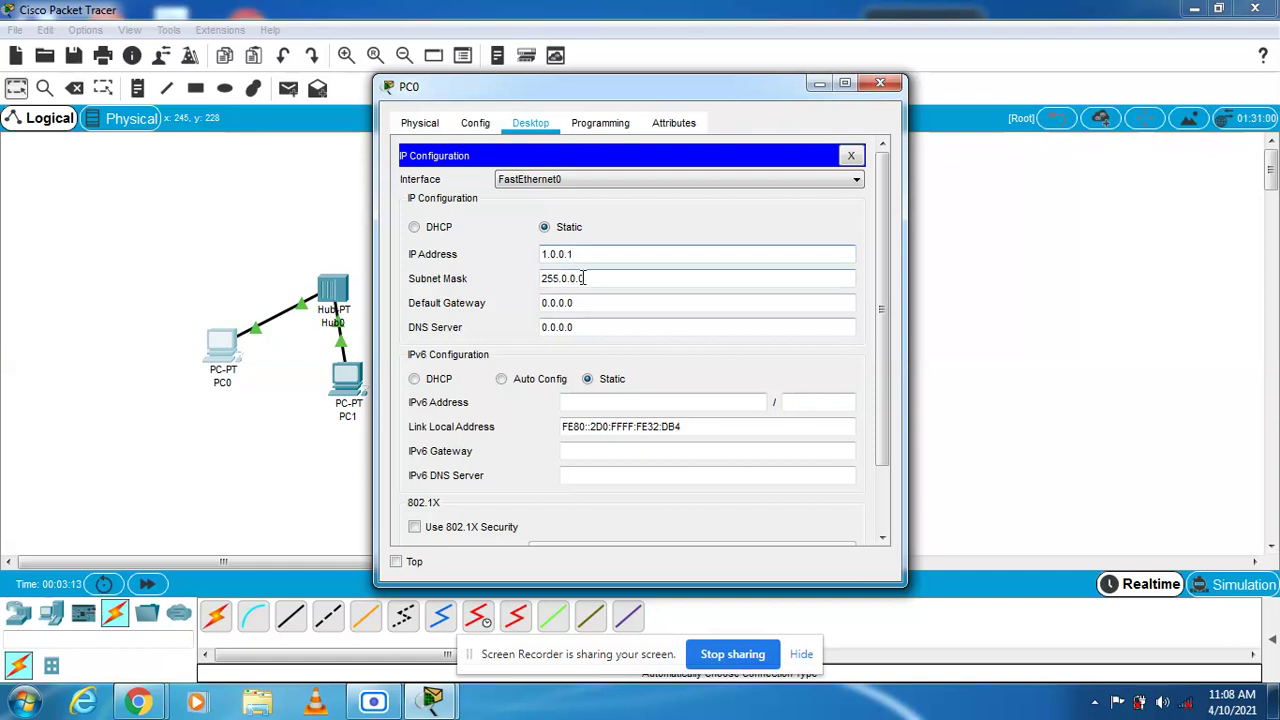
left_click(588, 256)
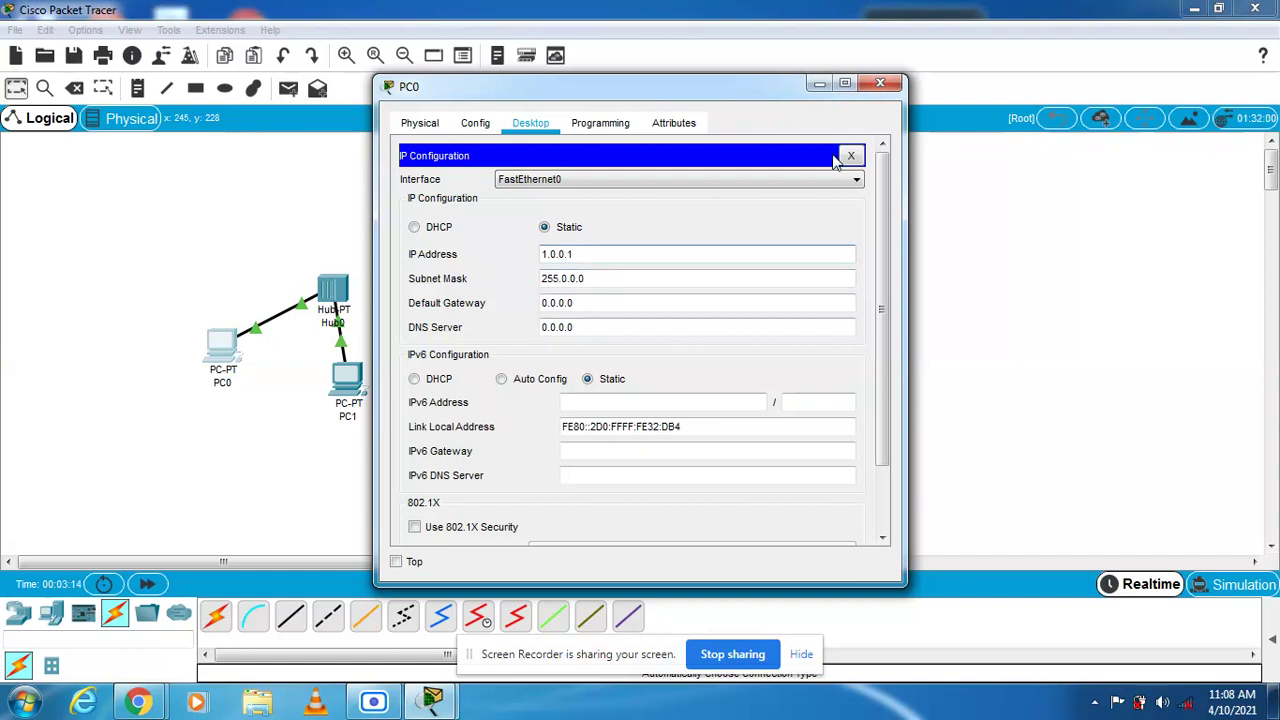
left_click(880, 83)
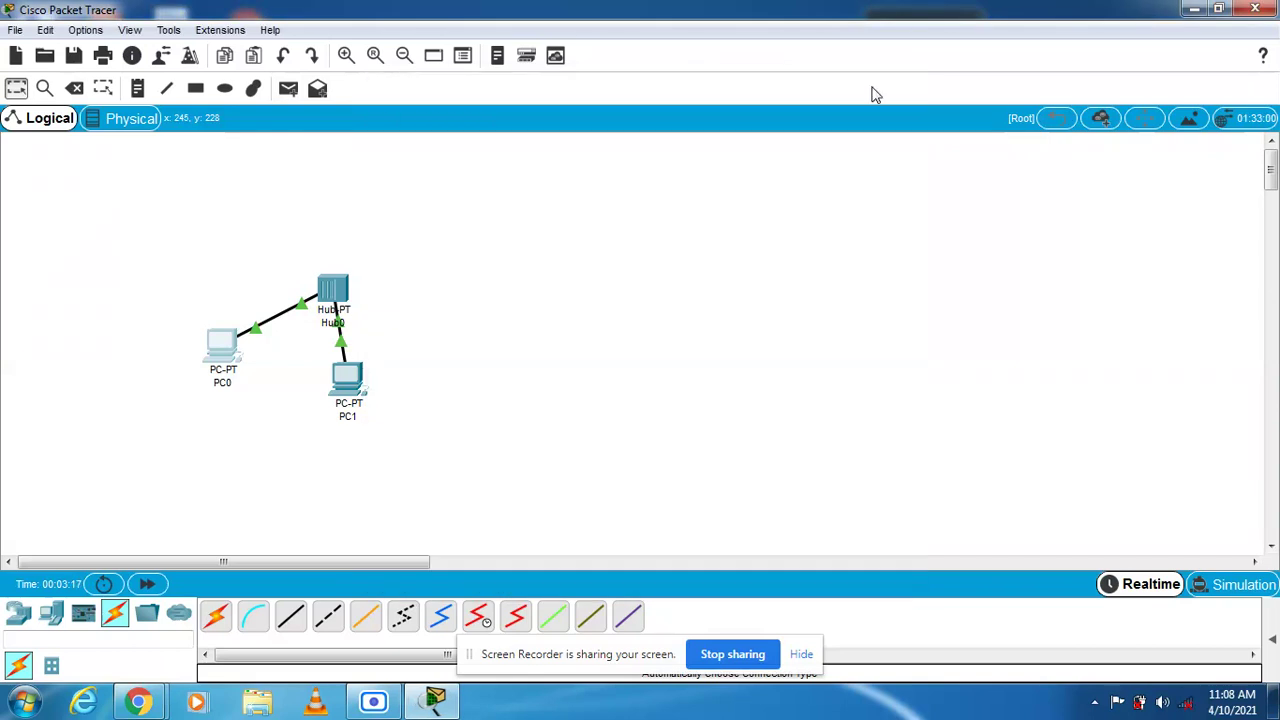
Step: Give PC1 the static IP address 1.0.0.2 with subnet mask 255.0.0.0 and close its configuration
left_click(348, 375)
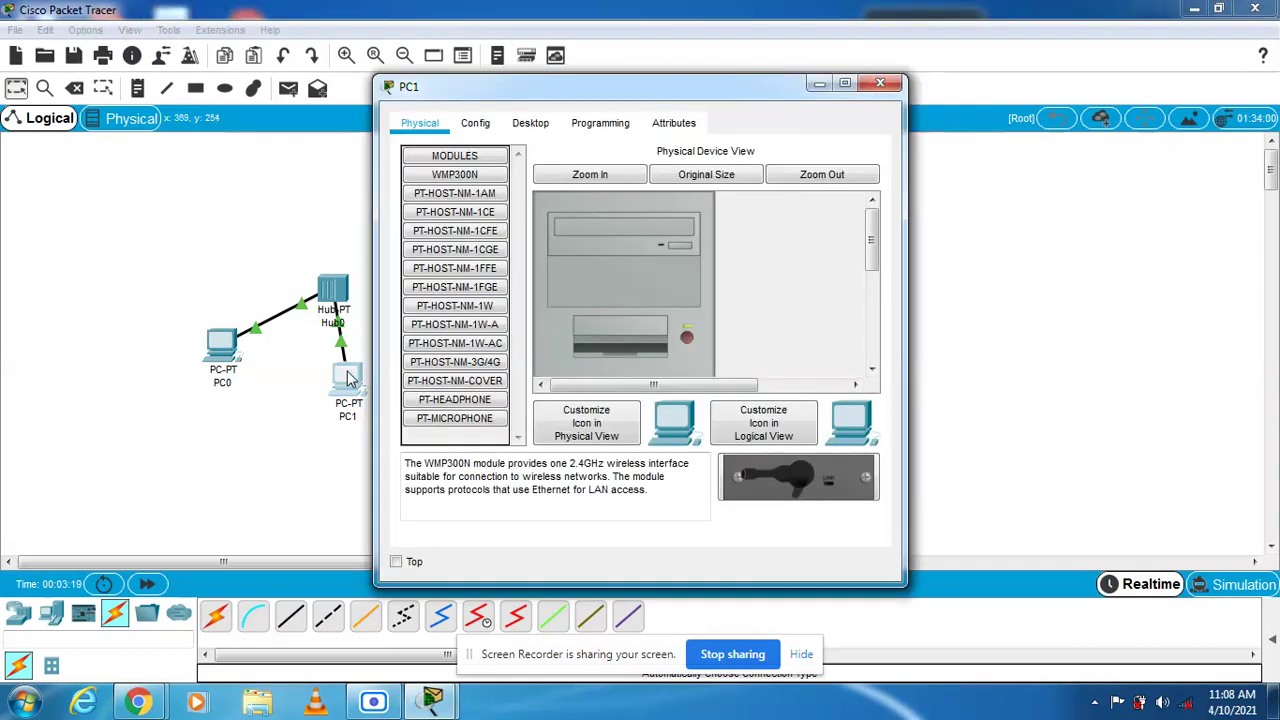
left_click(687, 341)
left_click(687, 341)
left_click(530, 123)
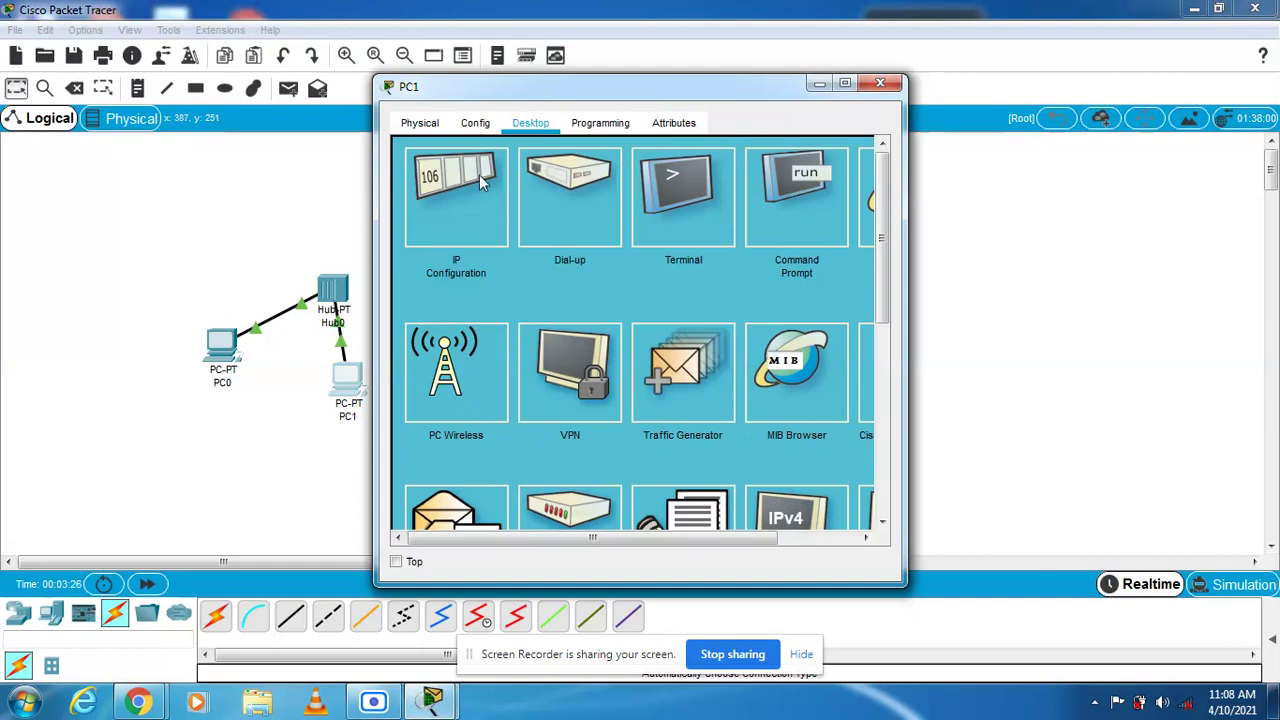
left_click(480, 180)
left_click(558, 254)
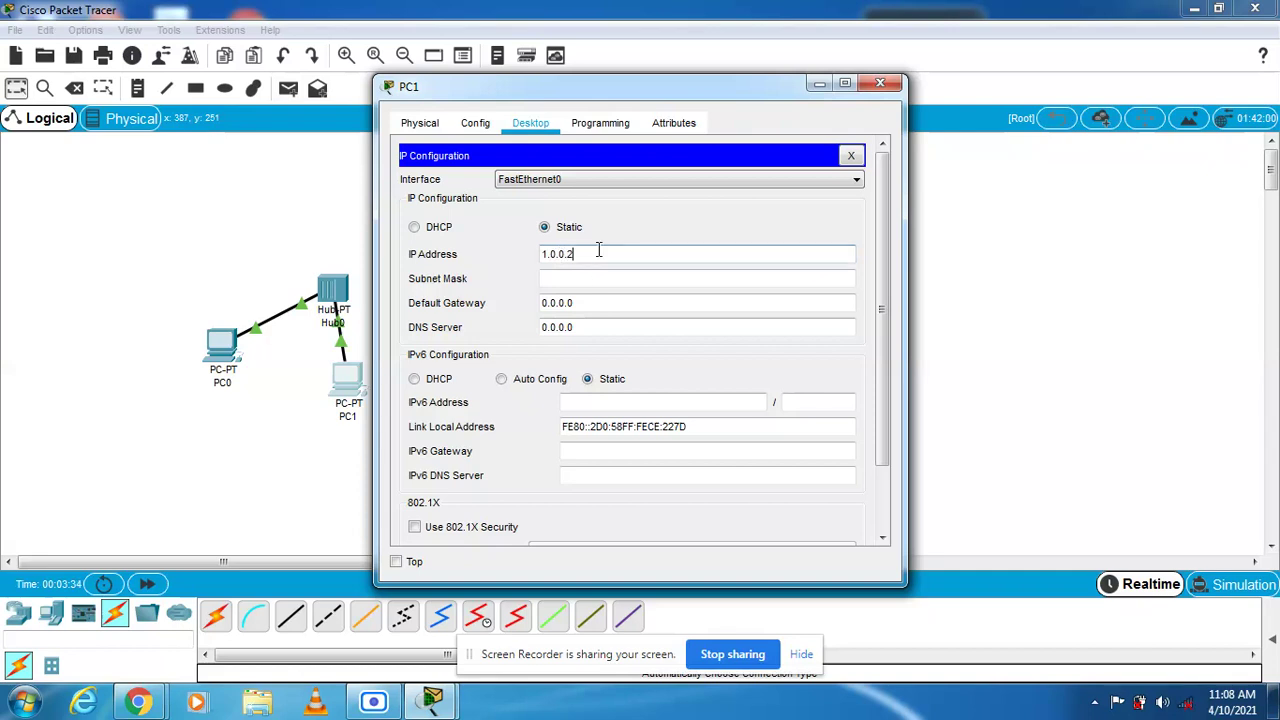
key("Return")
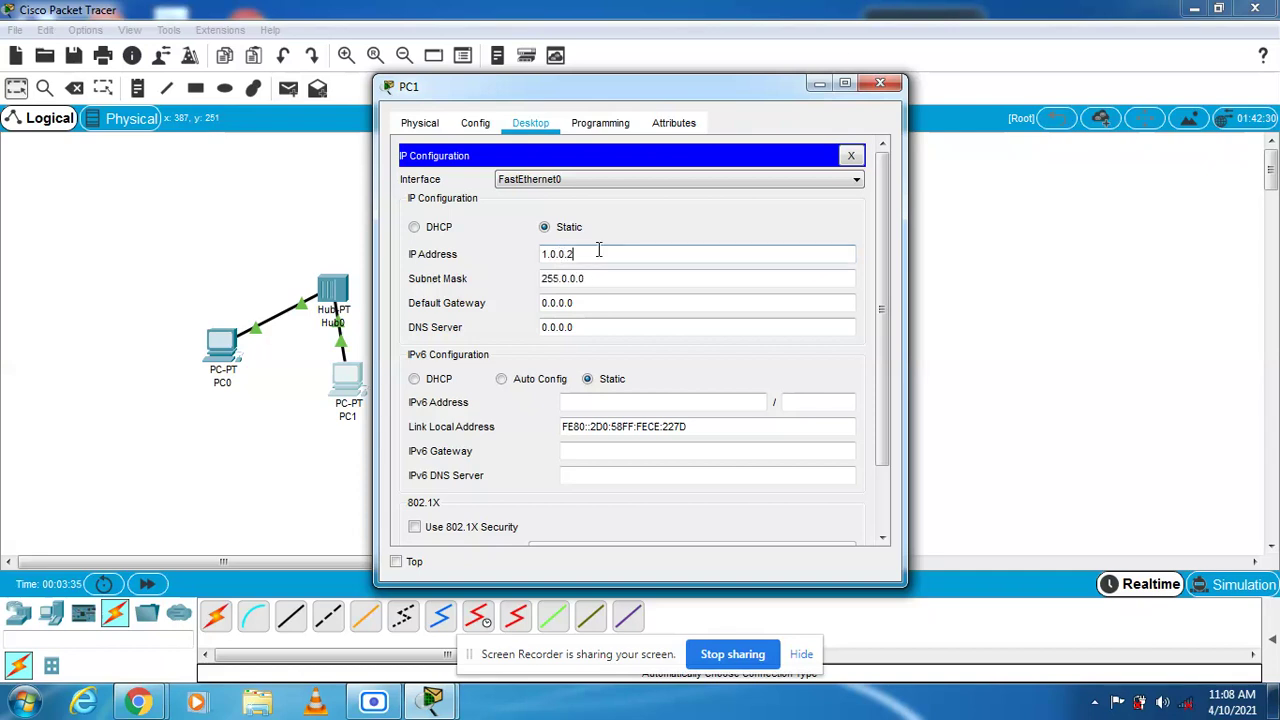
left_click(880, 83)
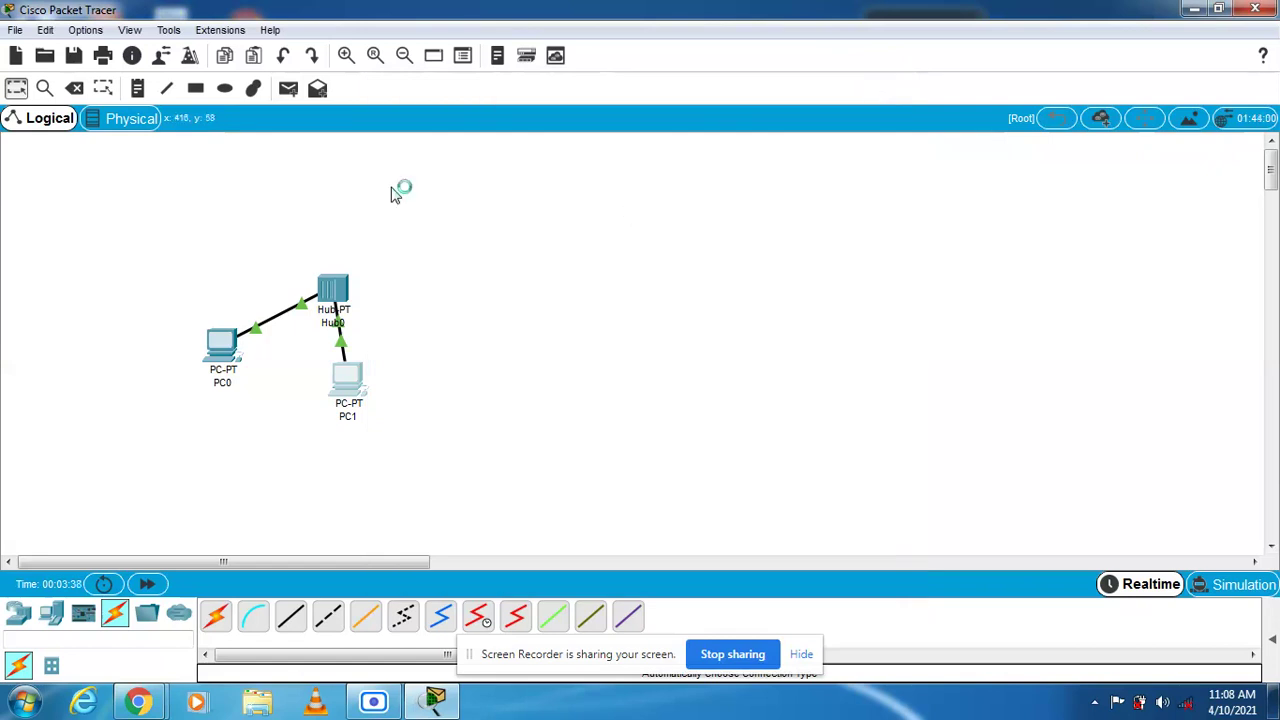
Step: Test connectivity from PC1 to PC0 by running ping 1.0.0.1 in PC1's Command Prompt
left_click(348, 383)
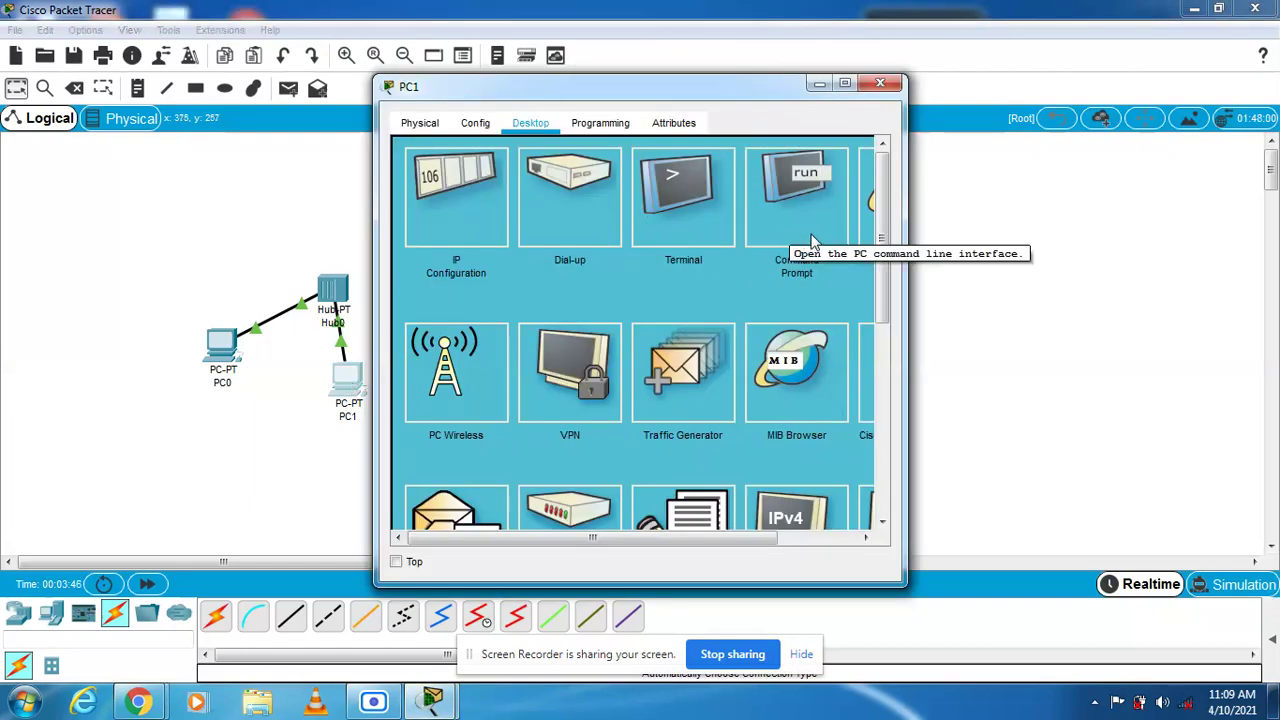
left_click(798, 204)
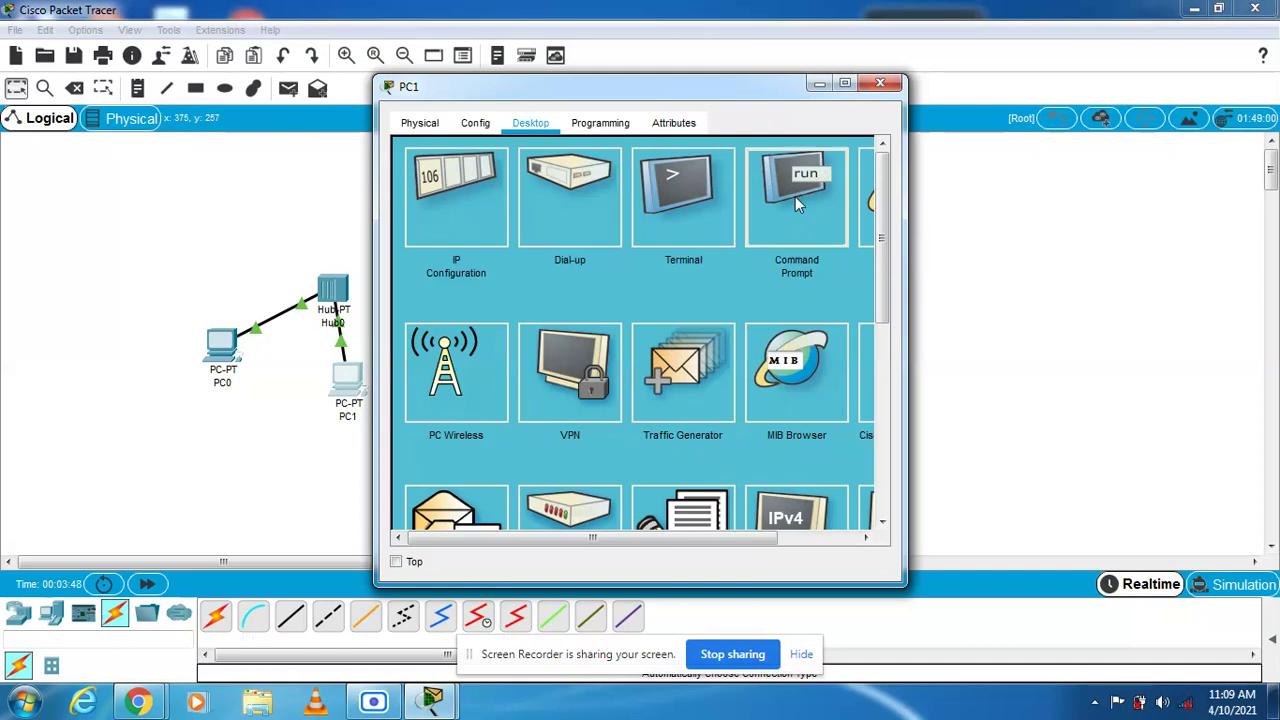
left_click(795, 196)
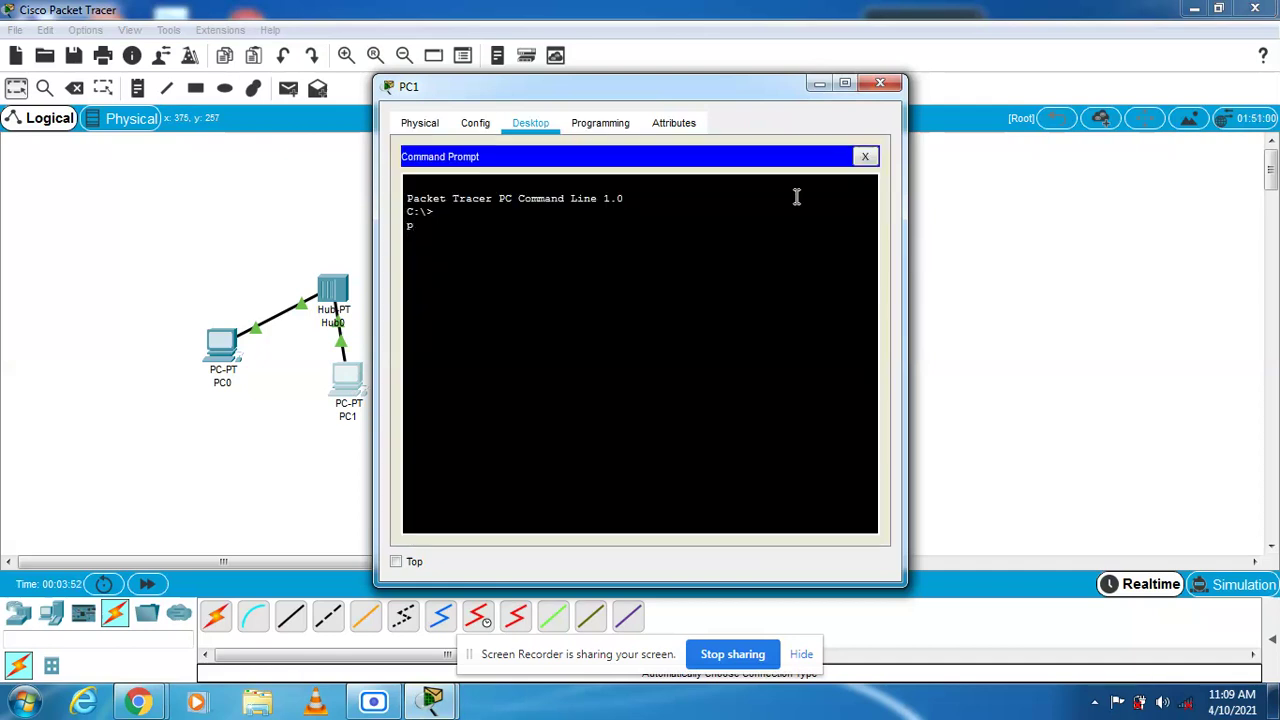
type("ping")
type("1.0.0.1")
key("Return")
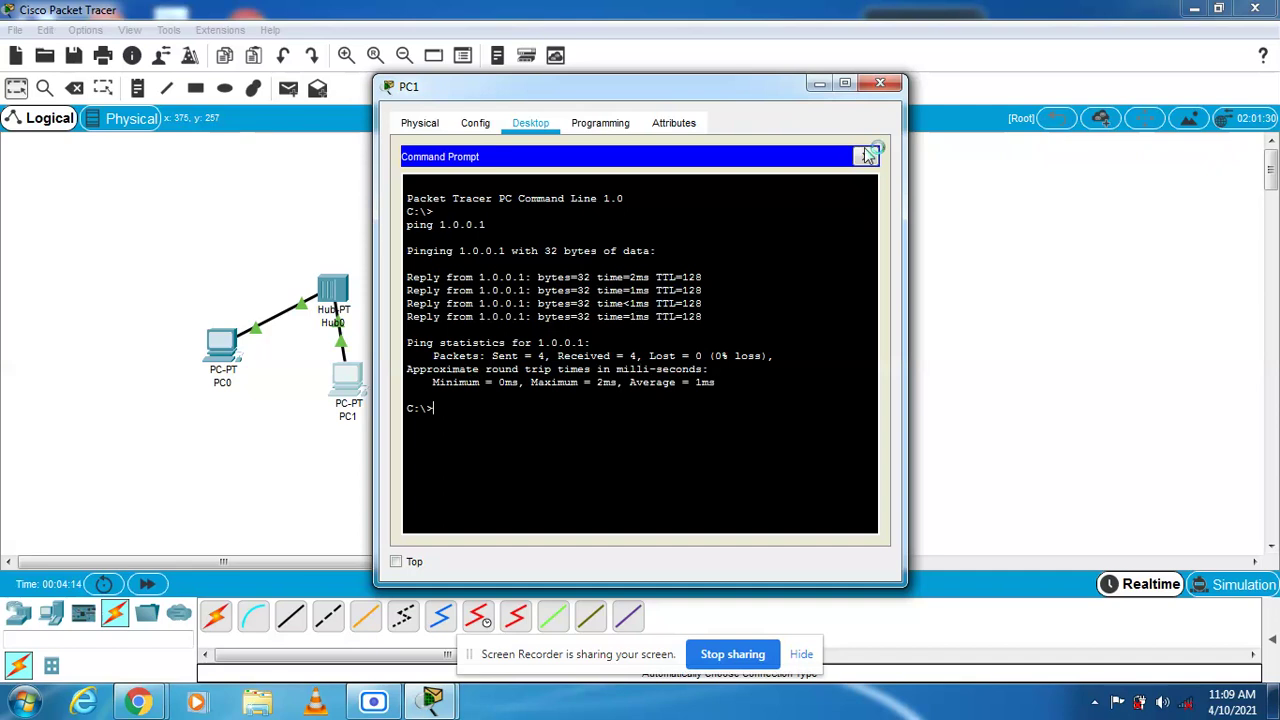
left_click(874, 84)
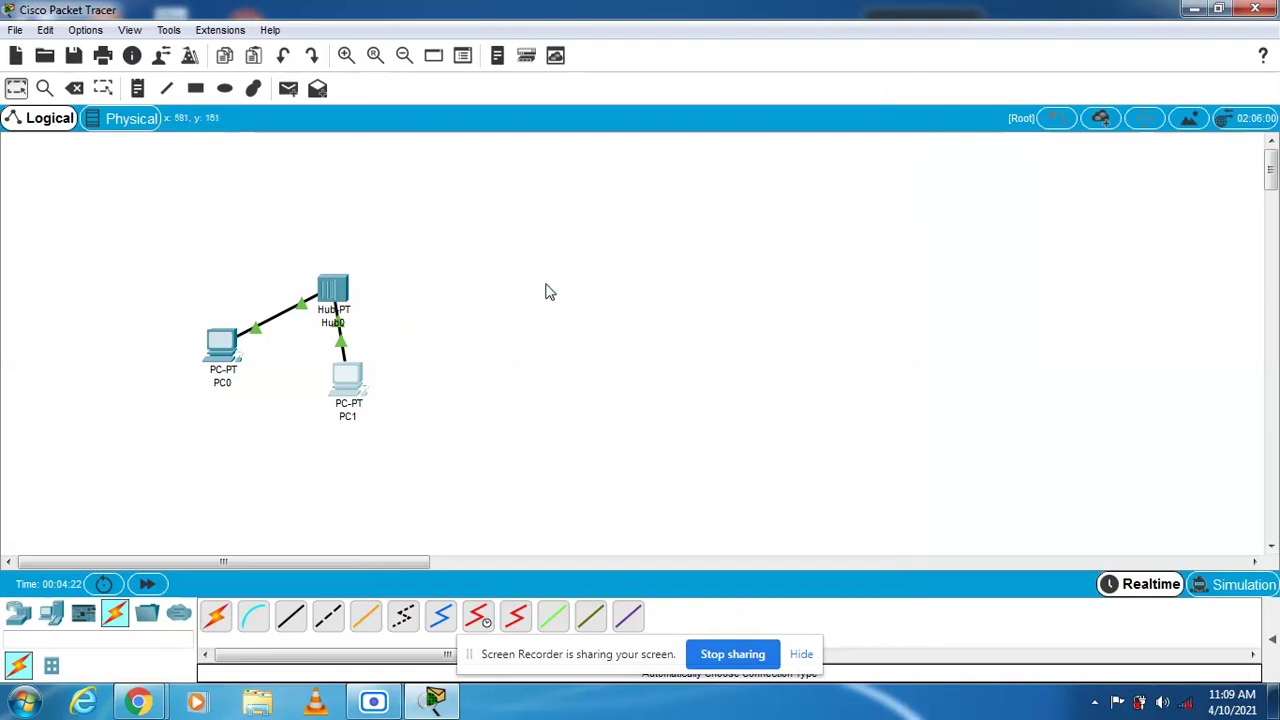
Step: Search the devices for "hu" and place a second PT-Hub to the right of the first network
left_click(73, 638)
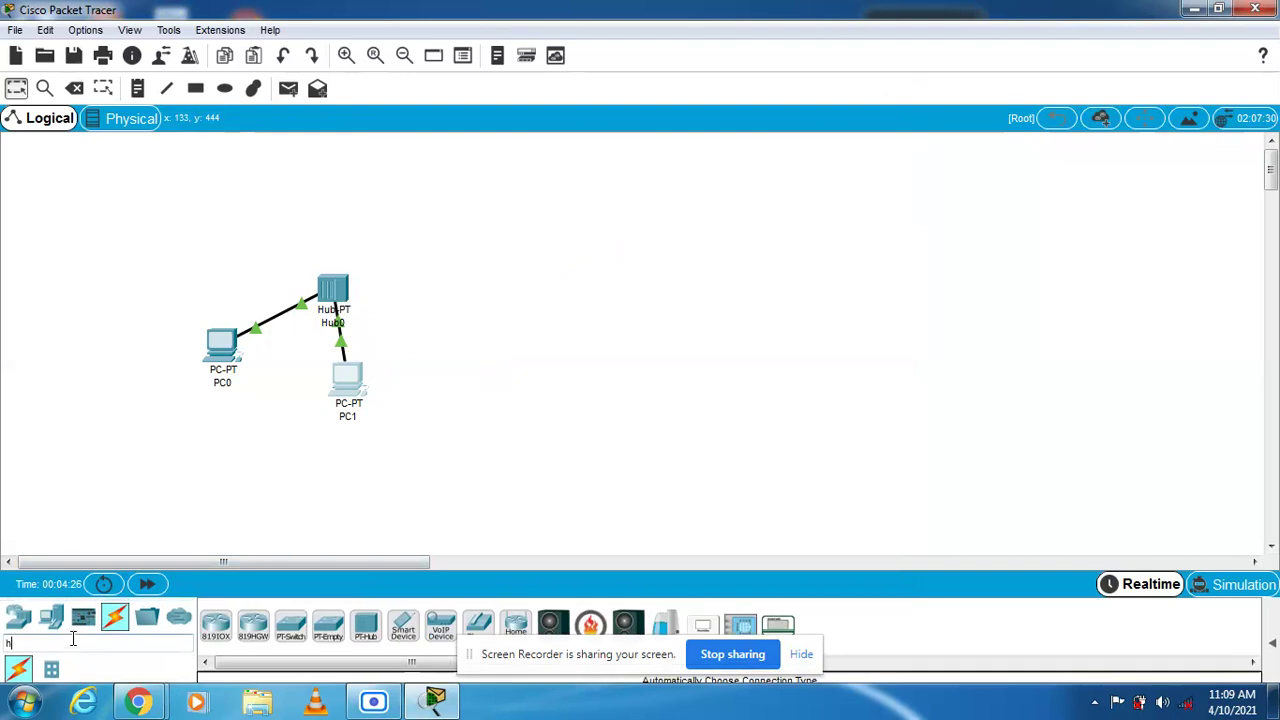
type("hu")
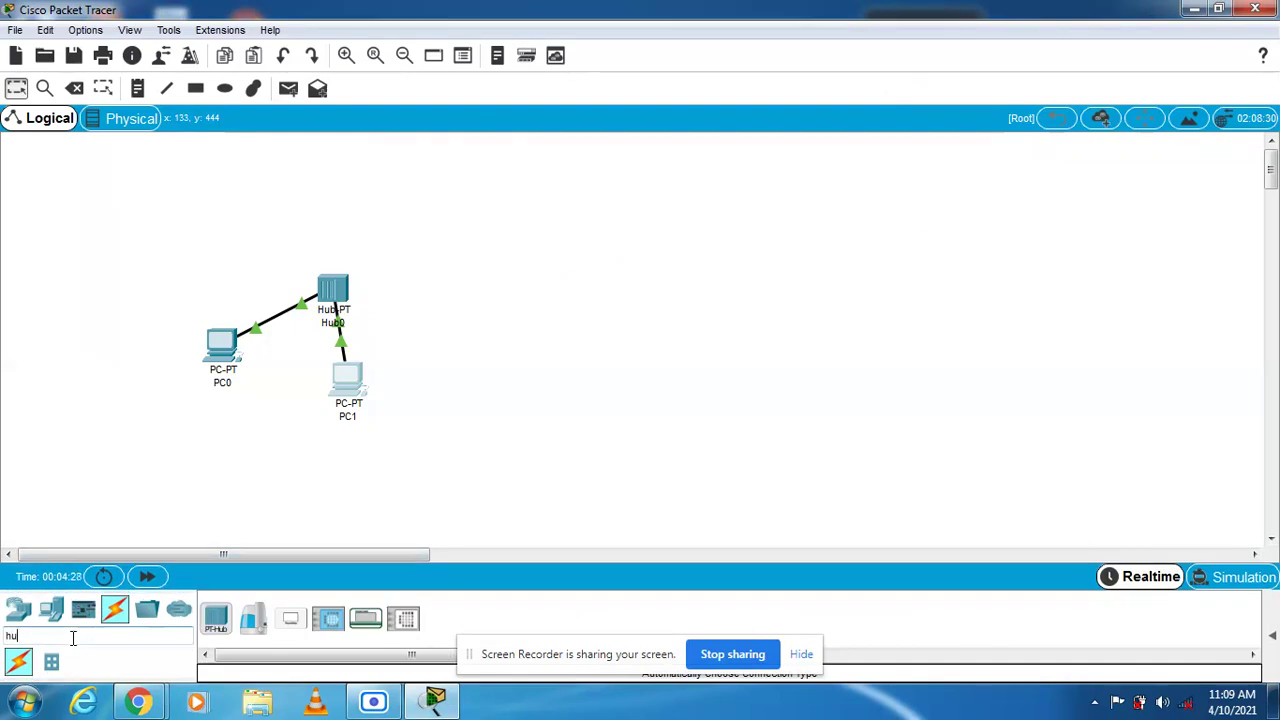
left_click_drag(216, 617, 572, 307)
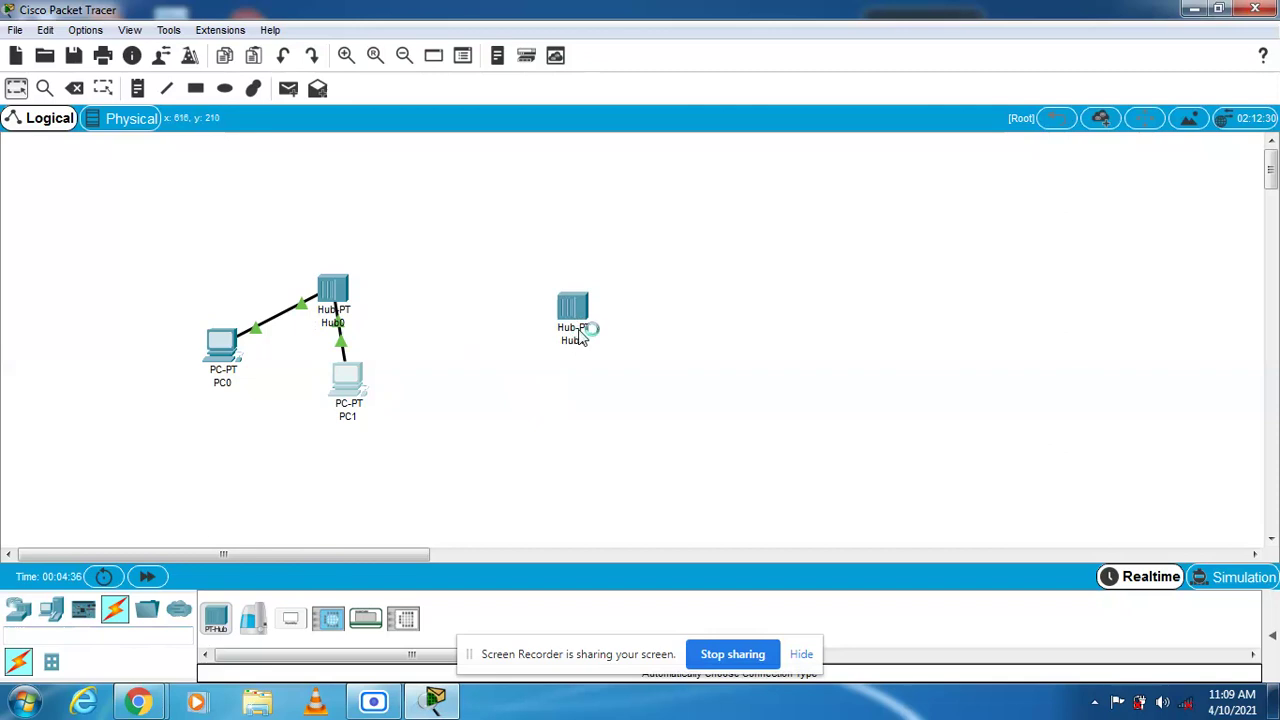
Step: Add two more PCs side by side below Hub1
left_click(57, 610)
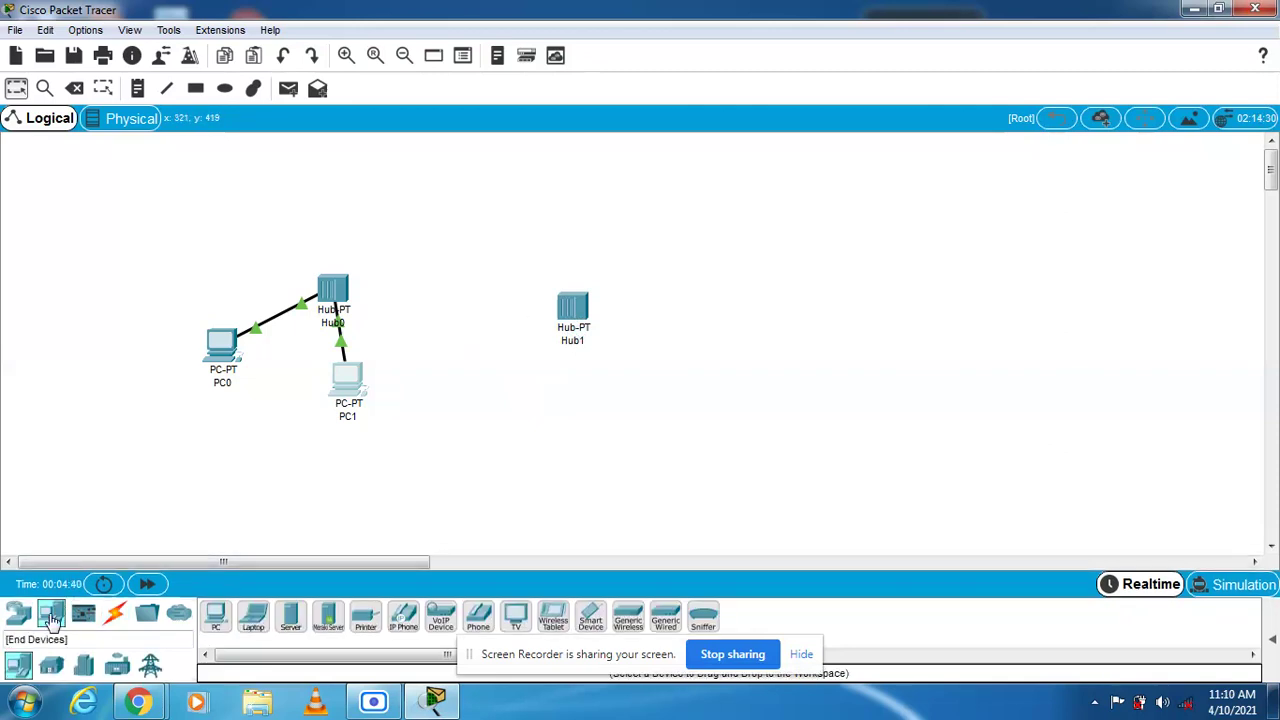
left_click(216, 615)
left_click(503, 398)
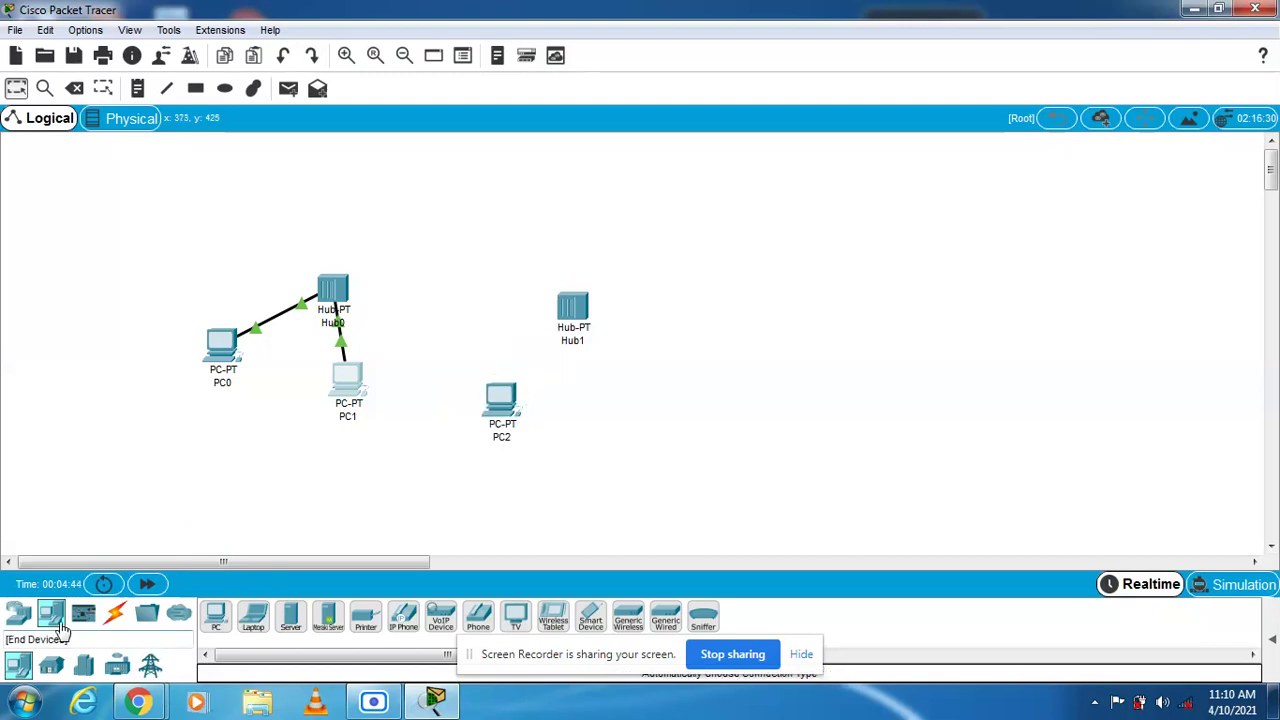
left_click(216, 615)
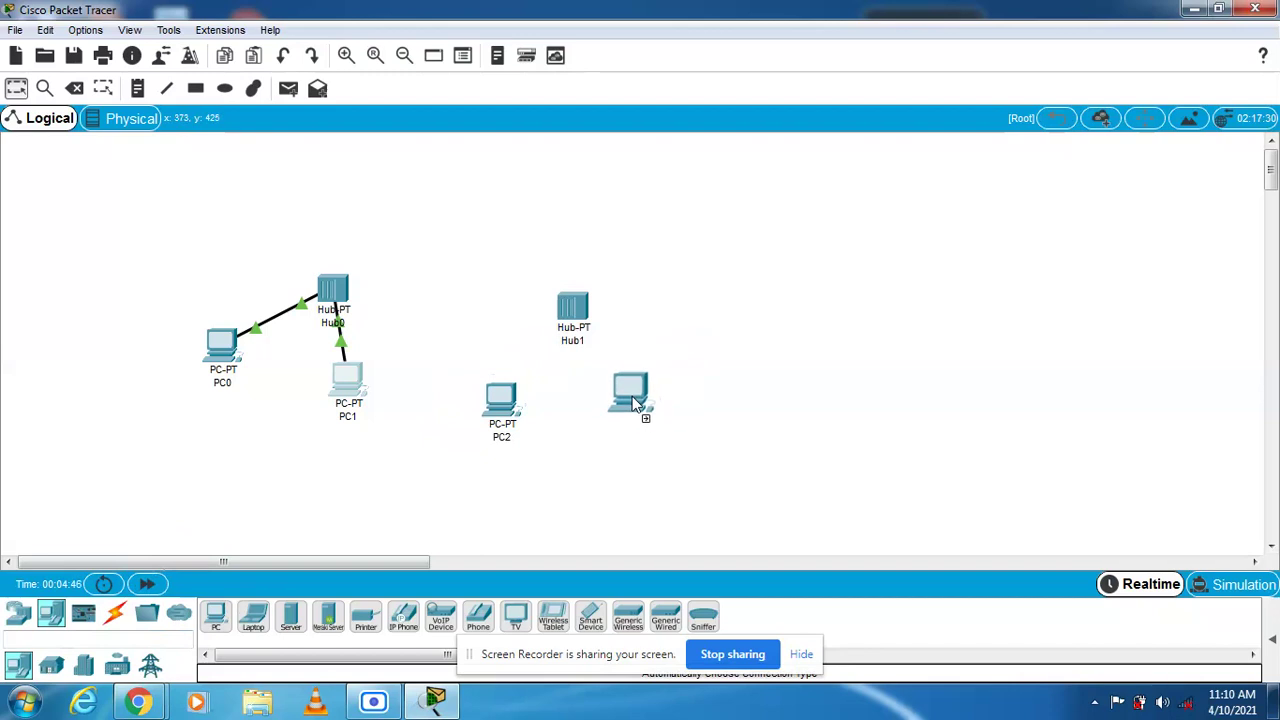
left_click(623, 405)
Step: Cable PC2 and PC3 to Hub1, using the automatically chosen connection type for both links
left_click(118, 612)
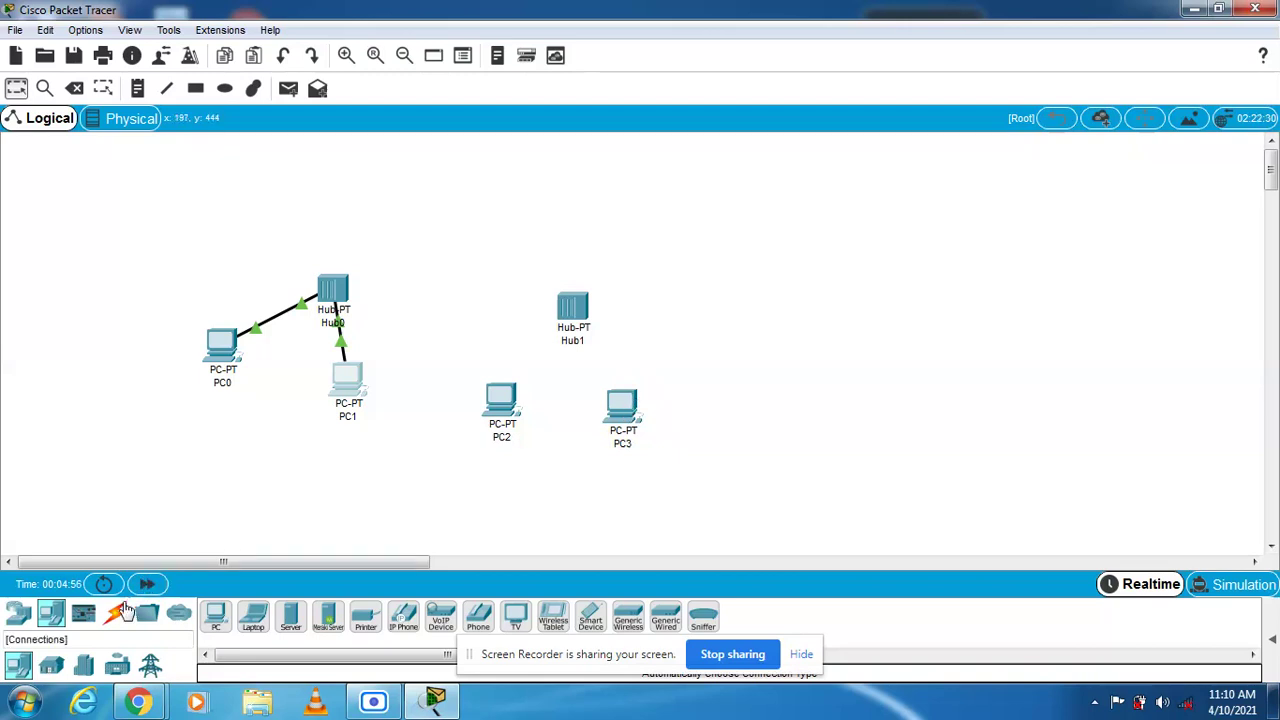
left_click(510, 397)
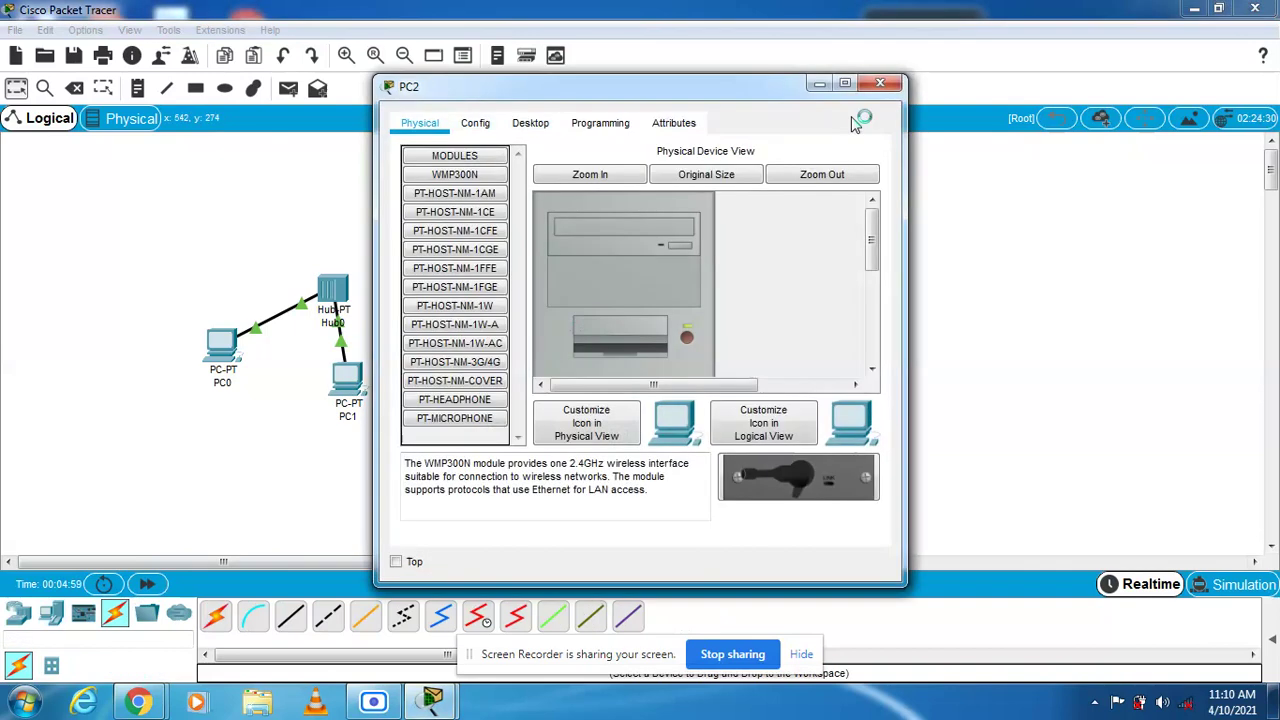
left_click(893, 85)
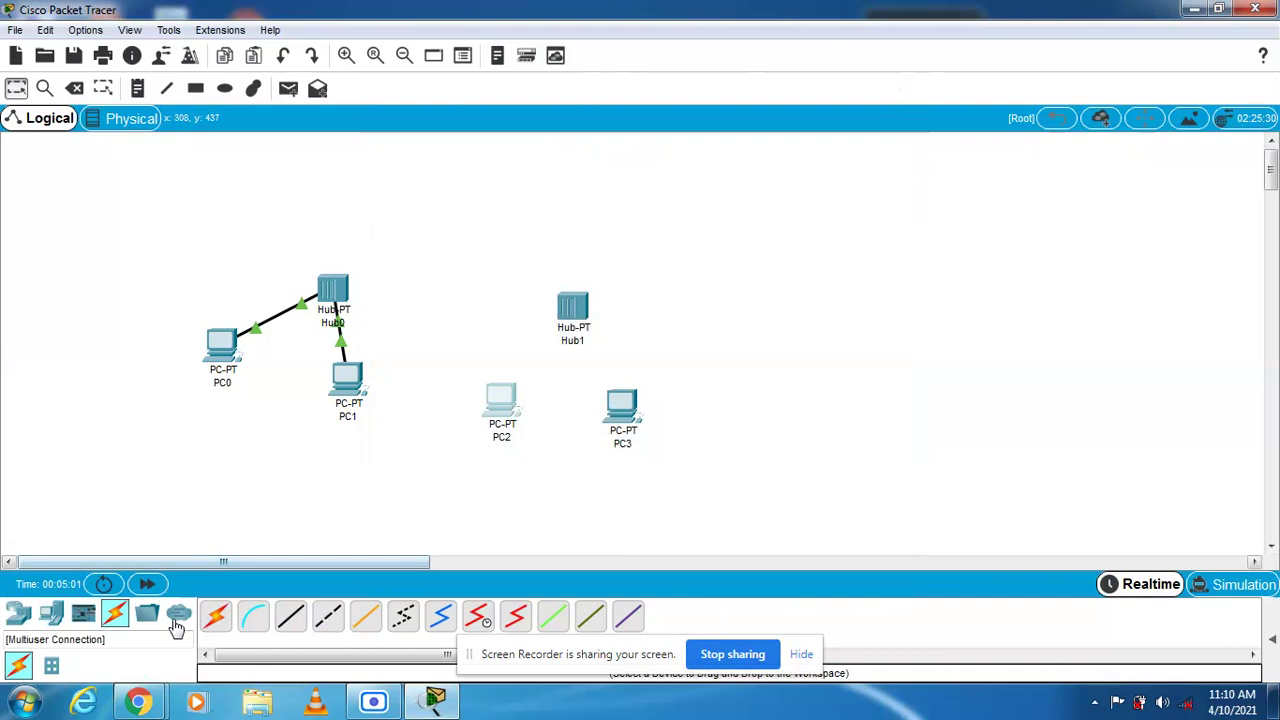
left_click(215, 616)
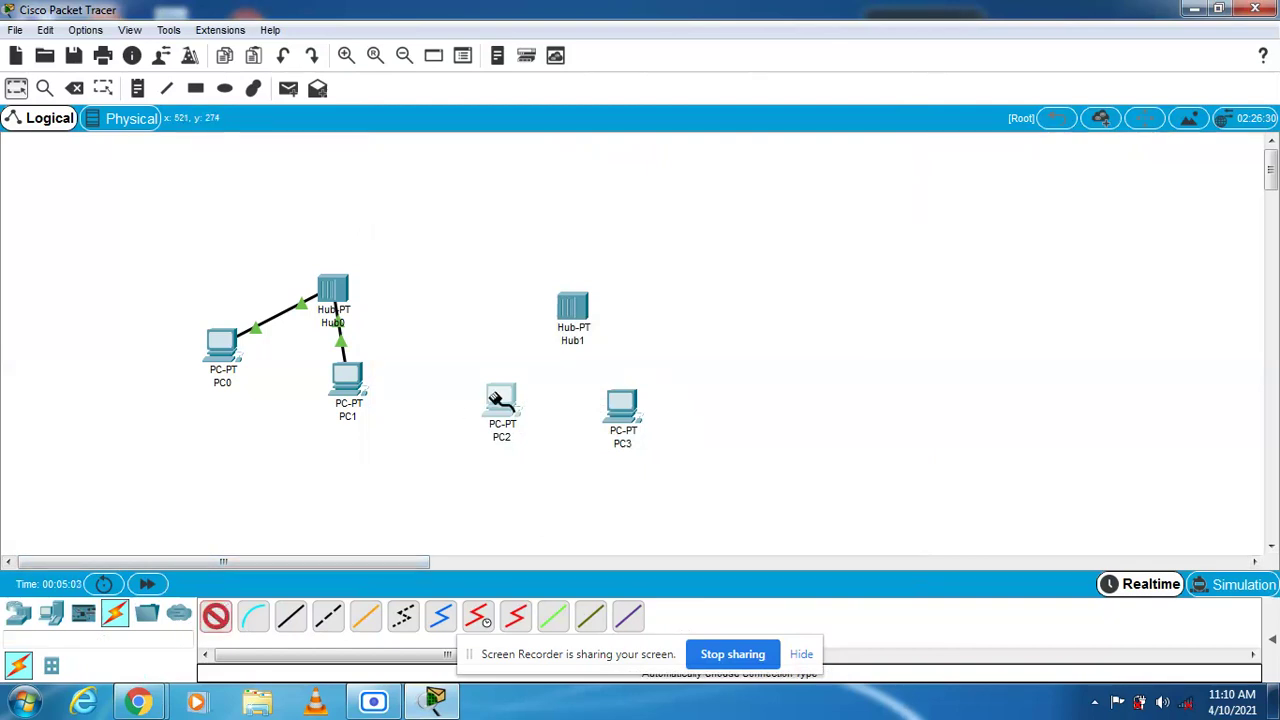
left_click(498, 398)
left_click(572, 302)
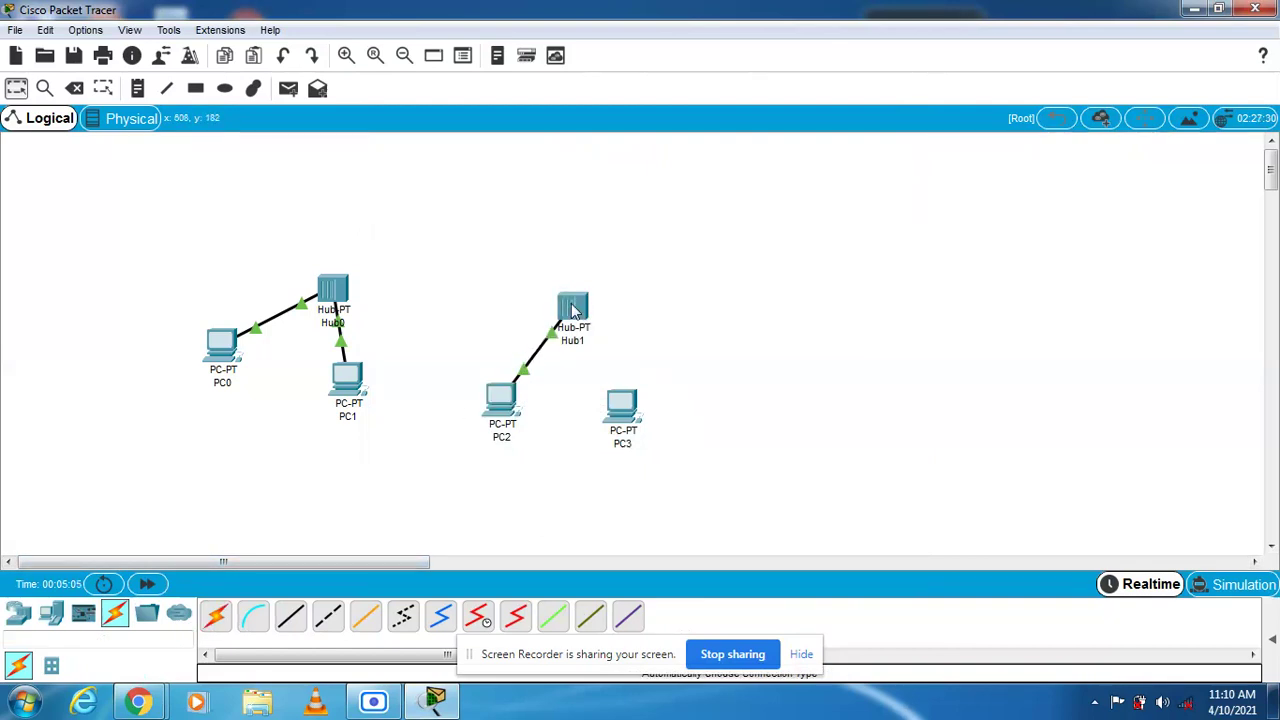
left_click(216, 616)
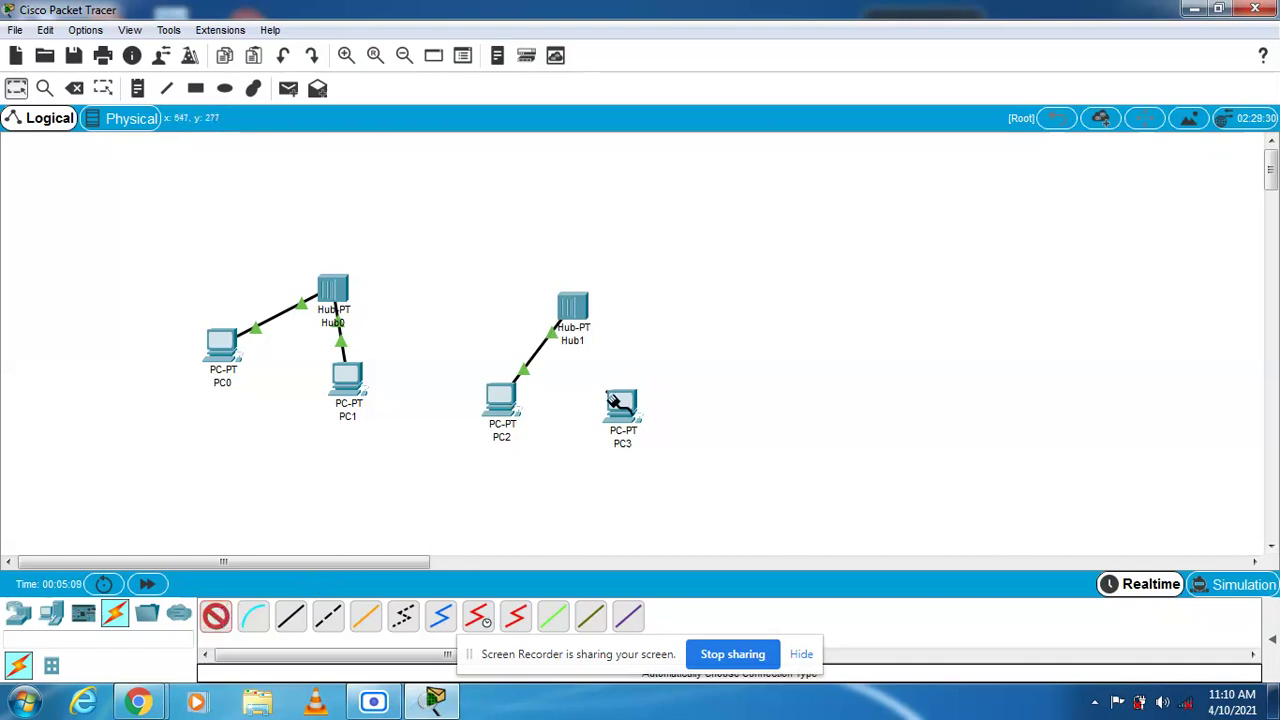
left_click(614, 400)
left_click(569, 310)
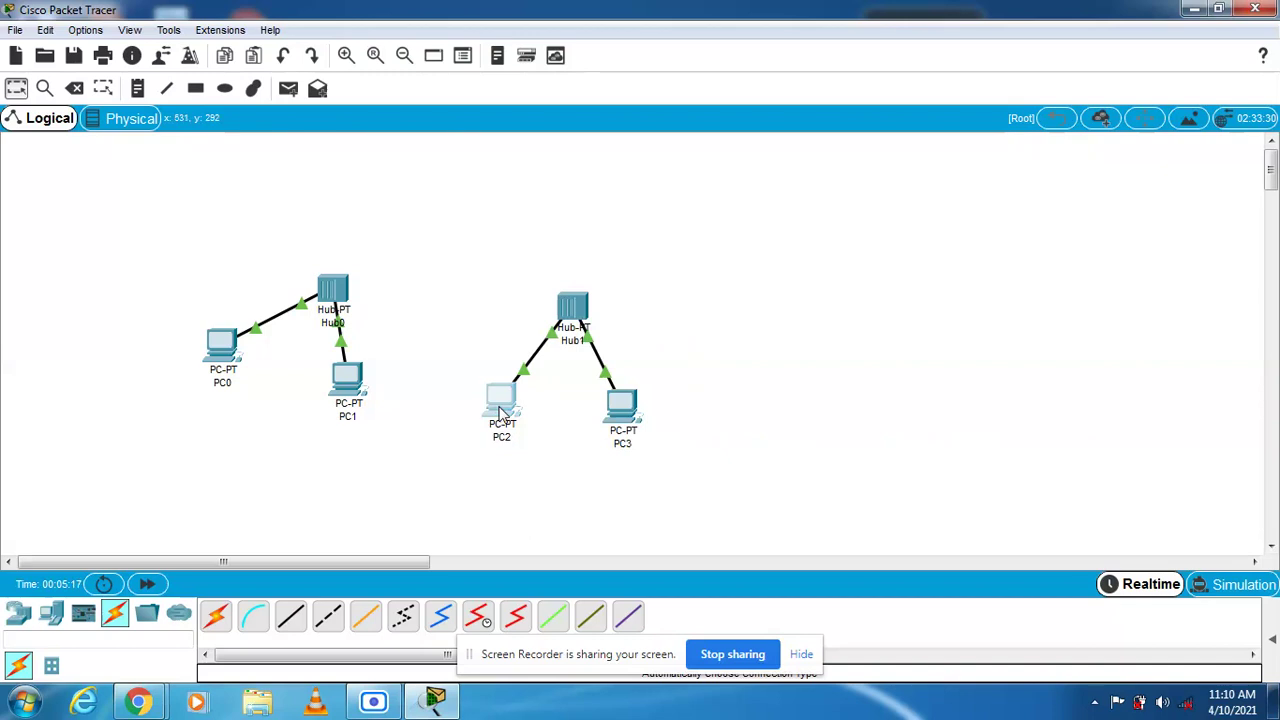
Step: Give PC2 the static IP address 1.0.0.3 and close its configuration
left_click(500, 408)
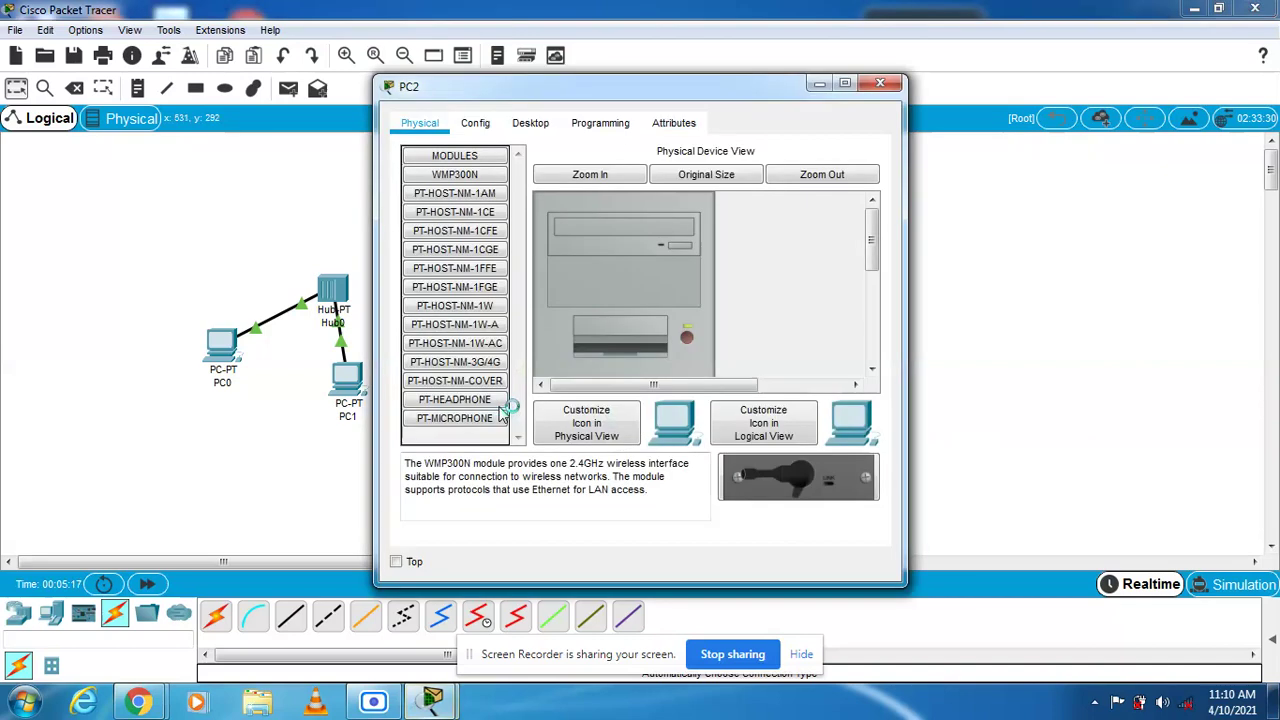
left_click(530, 124)
left_click(453, 188)
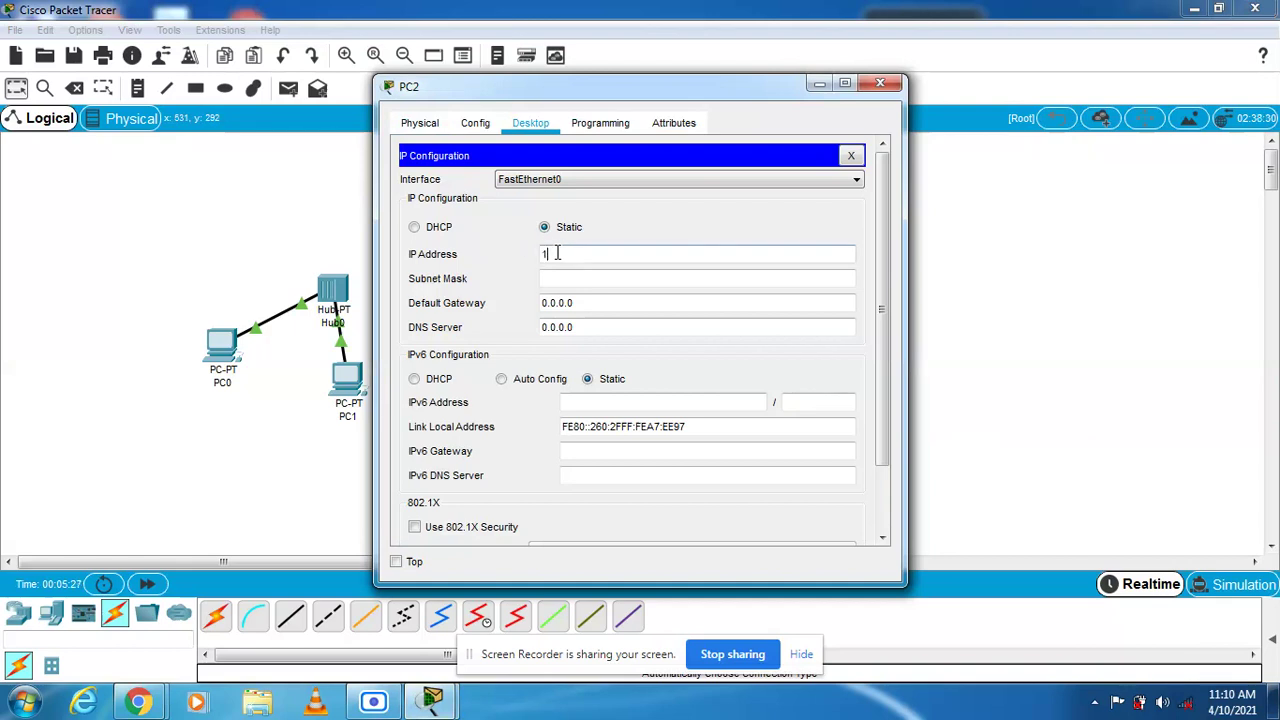
left_click(558, 253)
type("1.0.0.3")
left_click(880, 86)
Step: Give PC3 the static IP address 1.0.0.4 with subnet mask 255.0.0.0 and close its configuration
left_click(622, 416)
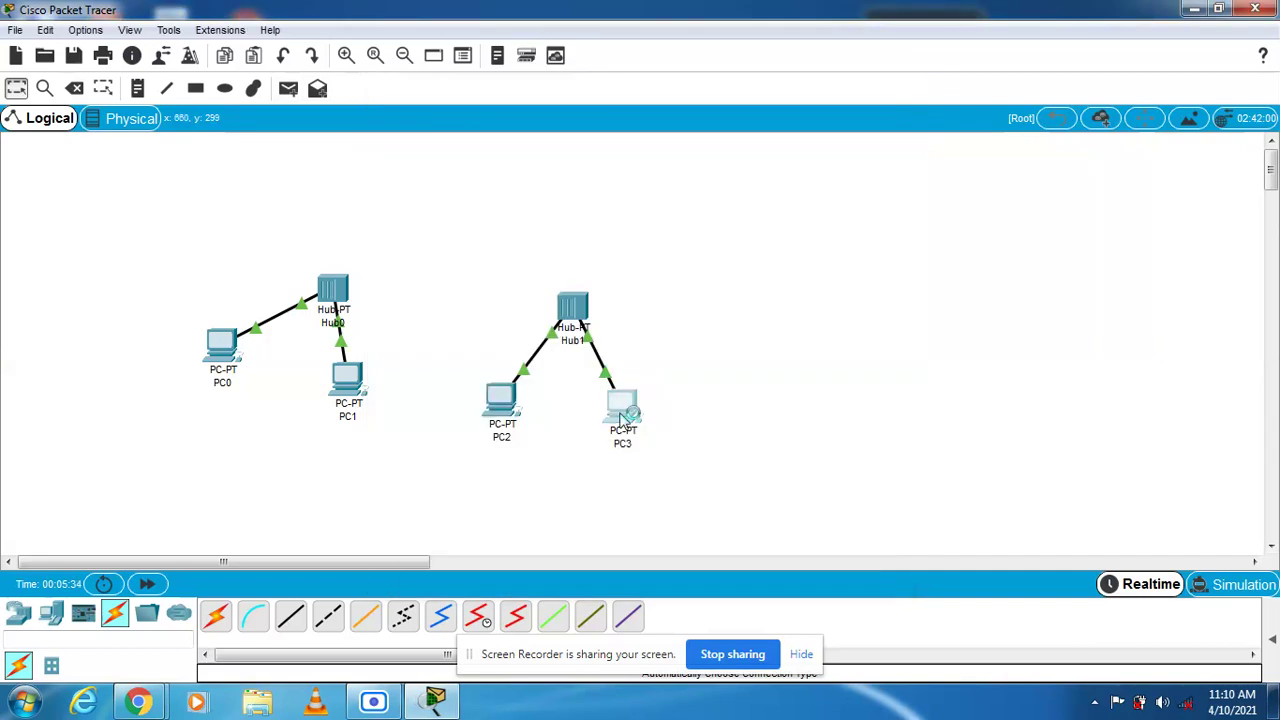
left_click(620, 420)
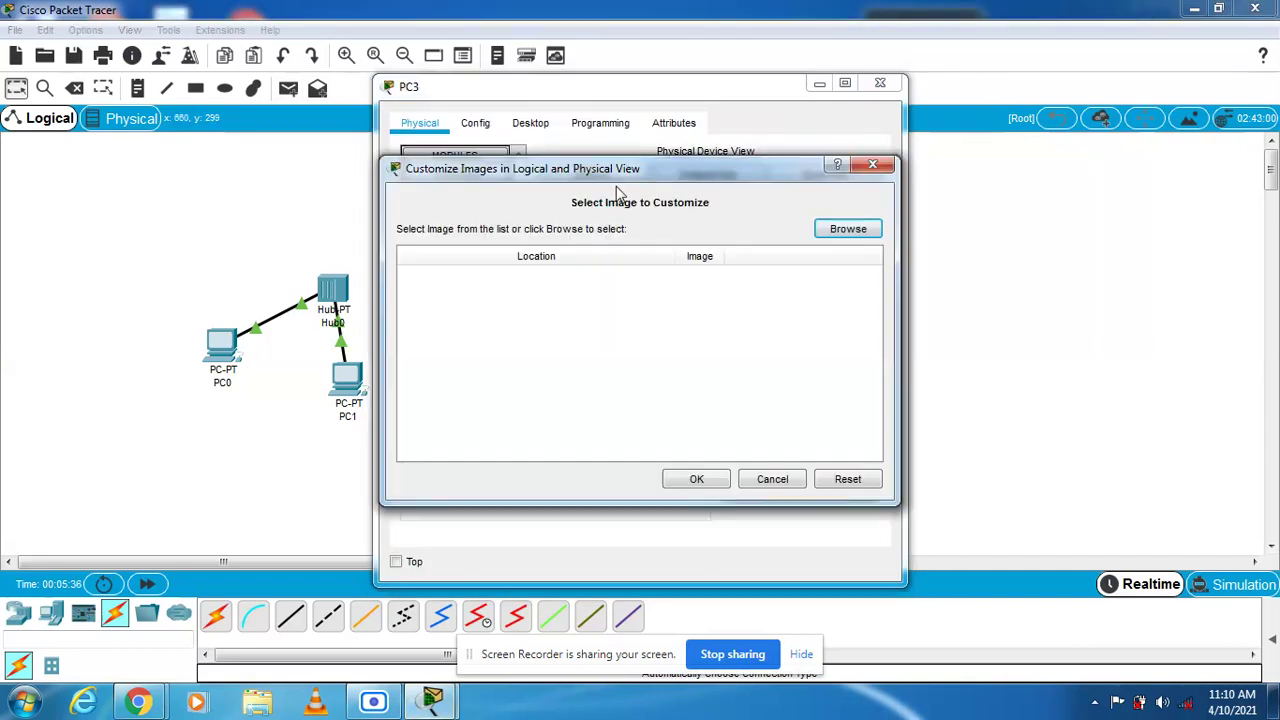
left_click(872, 165)
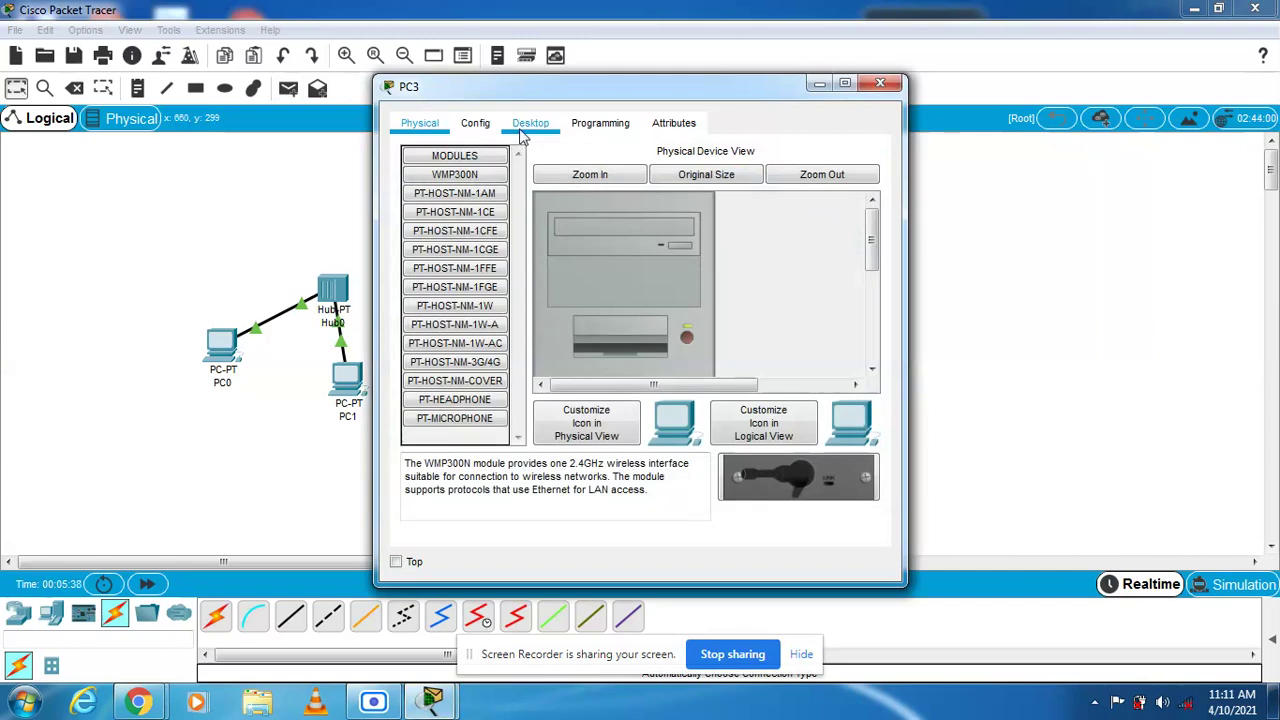
left_click(521, 133)
left_click(485, 184)
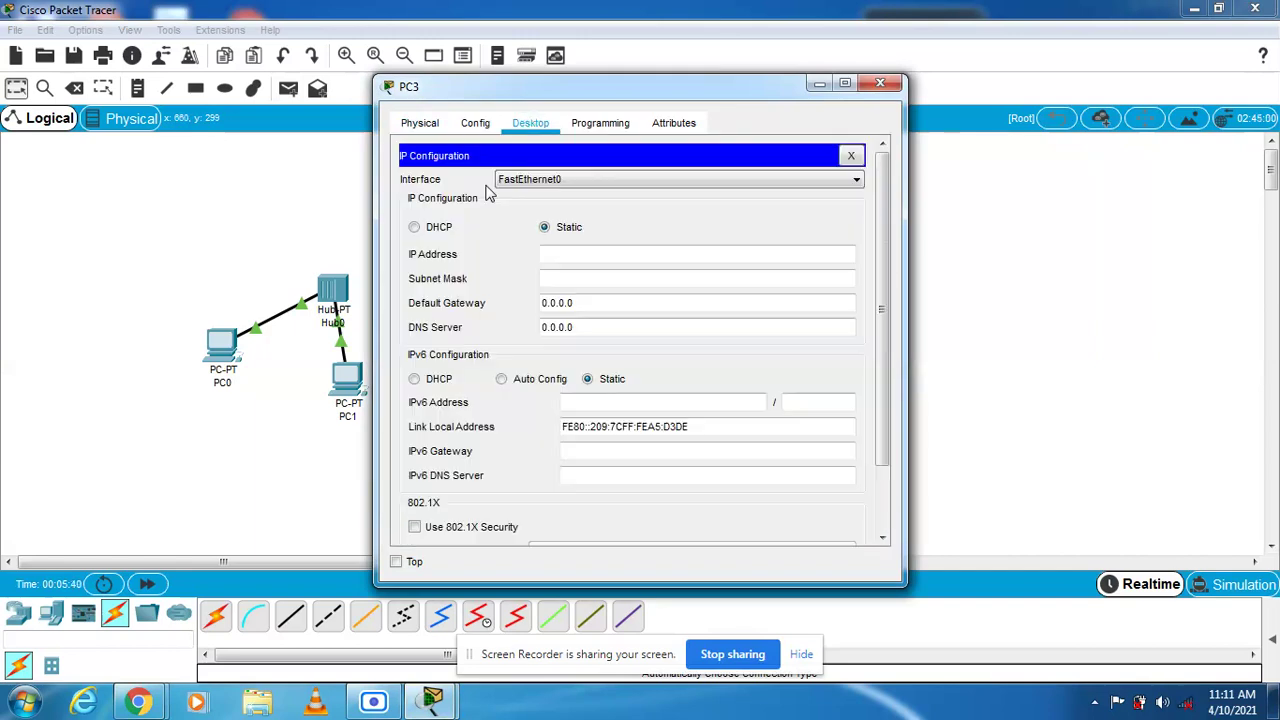
left_click(601, 254)
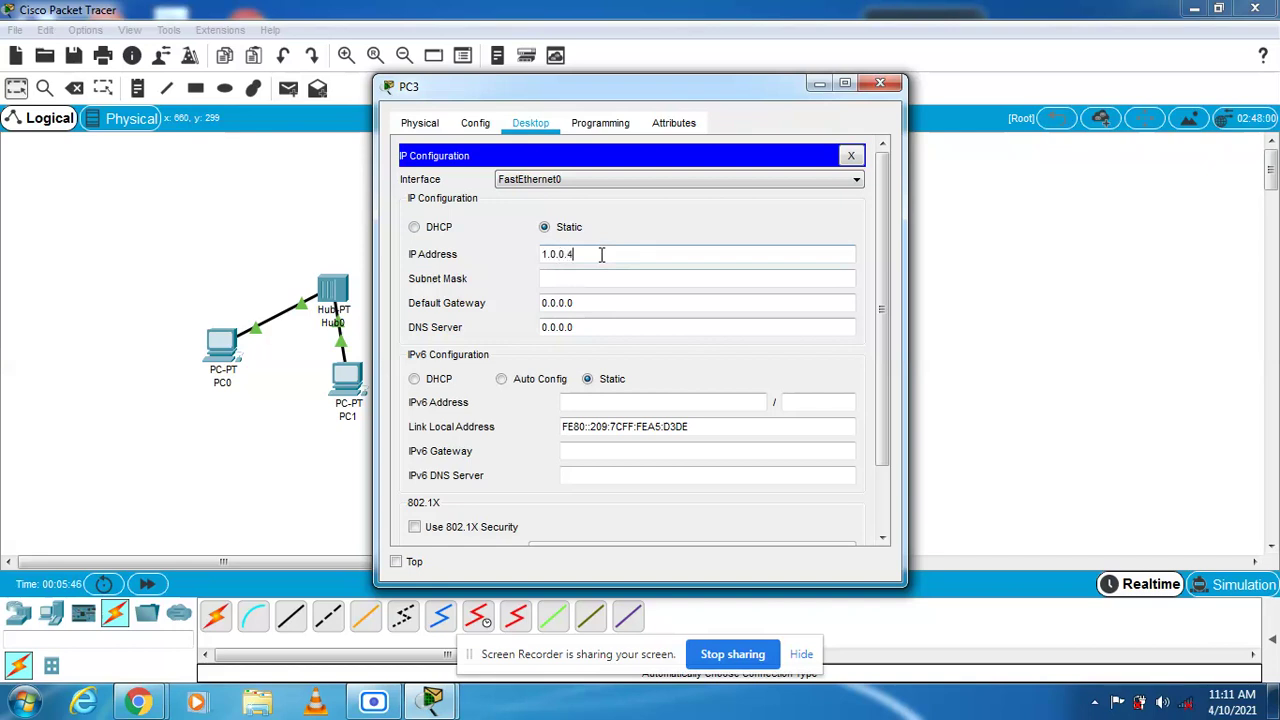
key("Tab")
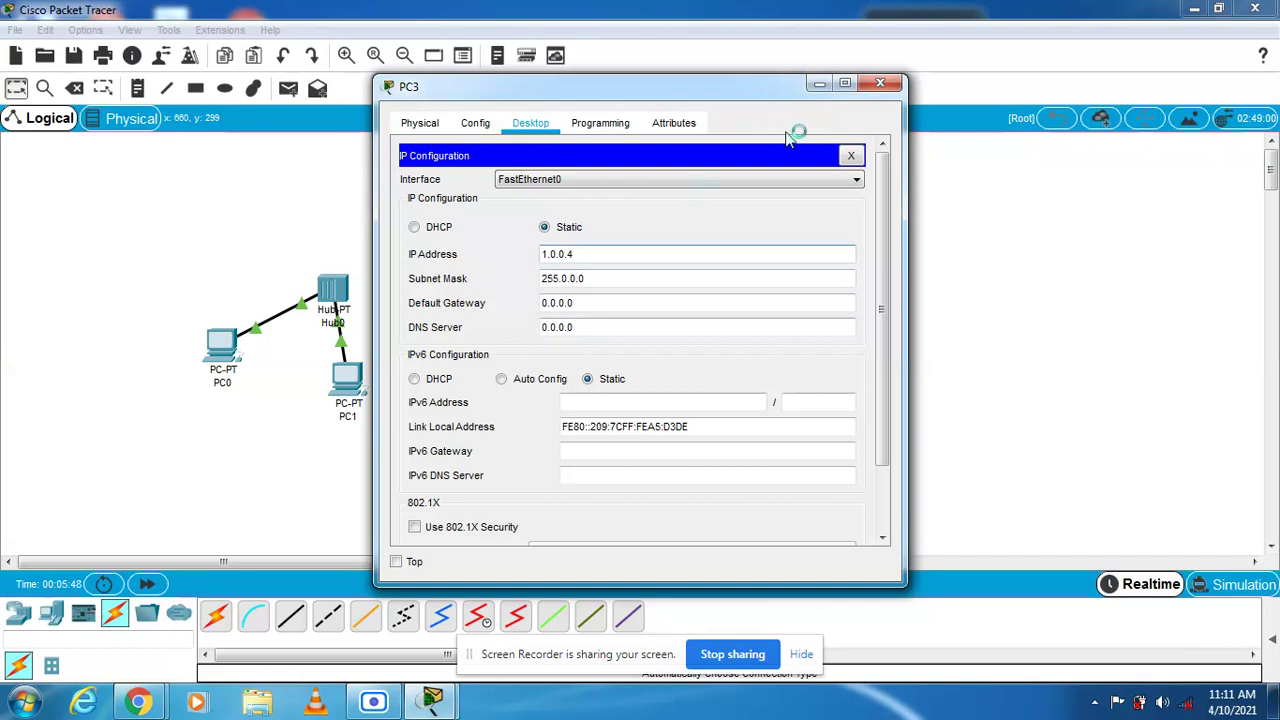
left_click(880, 84)
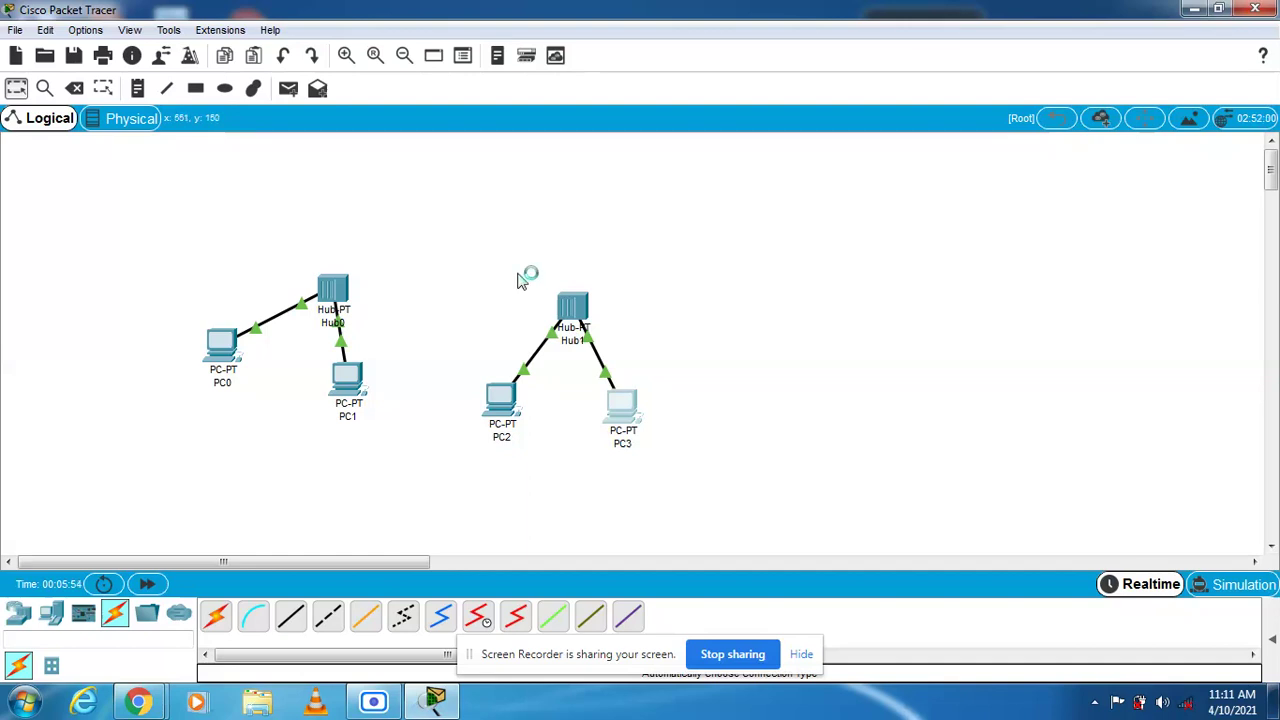
Step: Power off Hub0, install two PT-REPEATER-NM-1CE modules in its upper empty slots, and power it back on
left_click(345, 287)
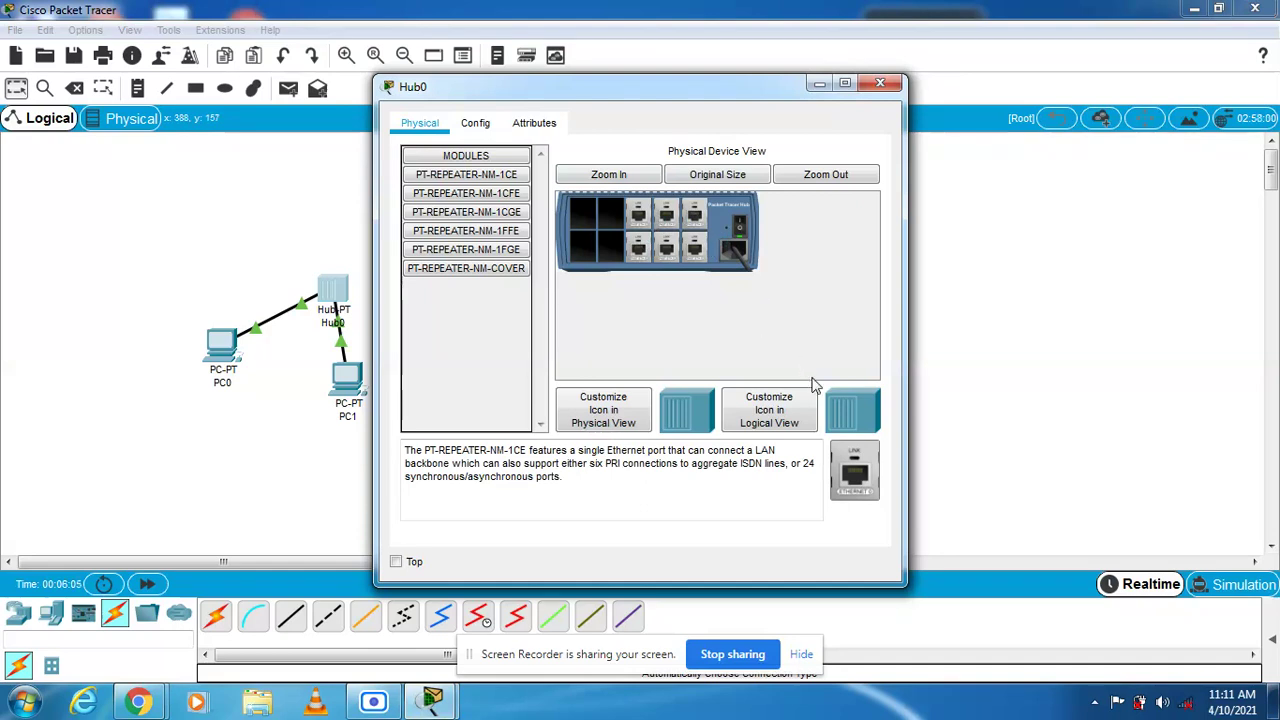
left_click_drag(855, 470, 613, 214)
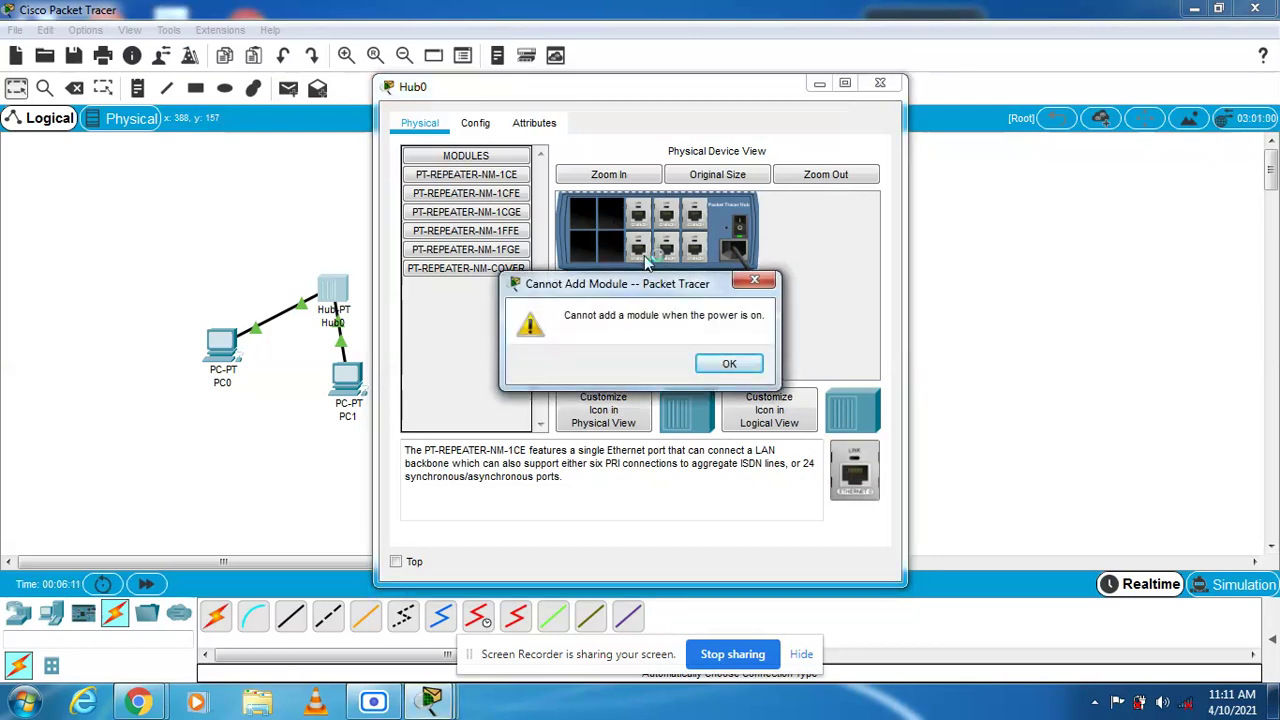
left_click(727, 363)
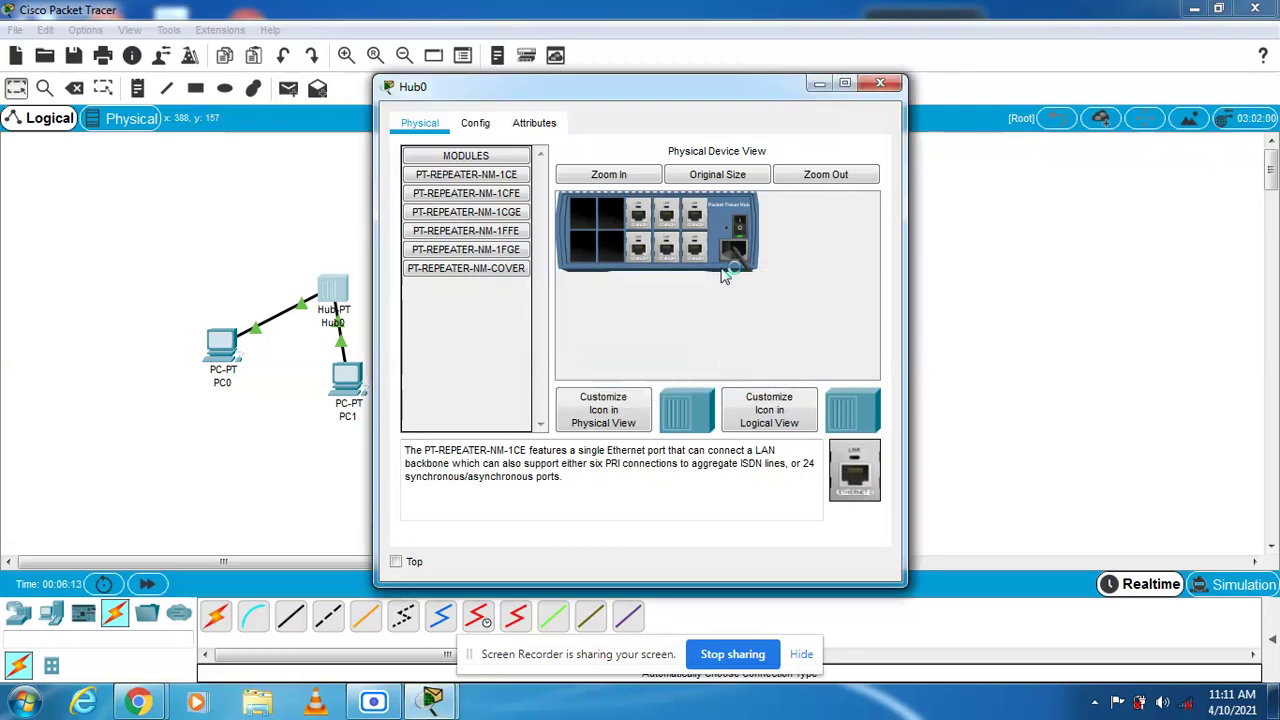
left_click(742, 231)
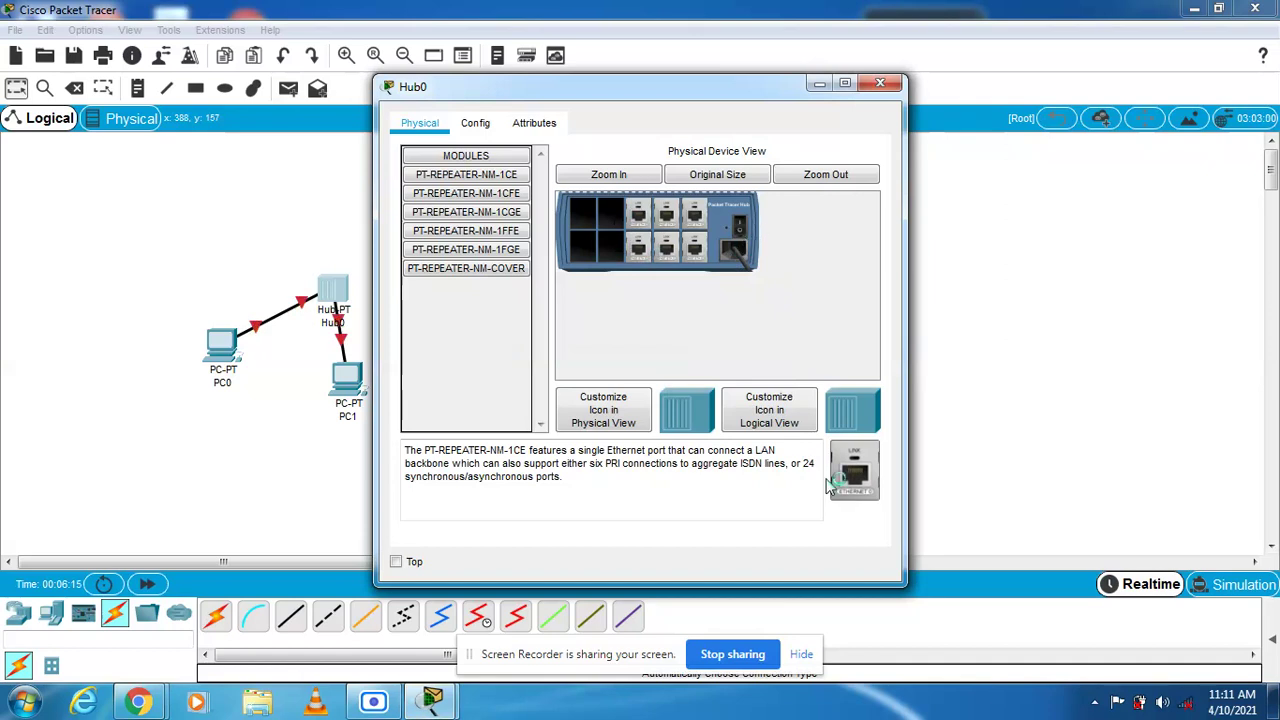
left_click_drag(827, 484, 611, 224)
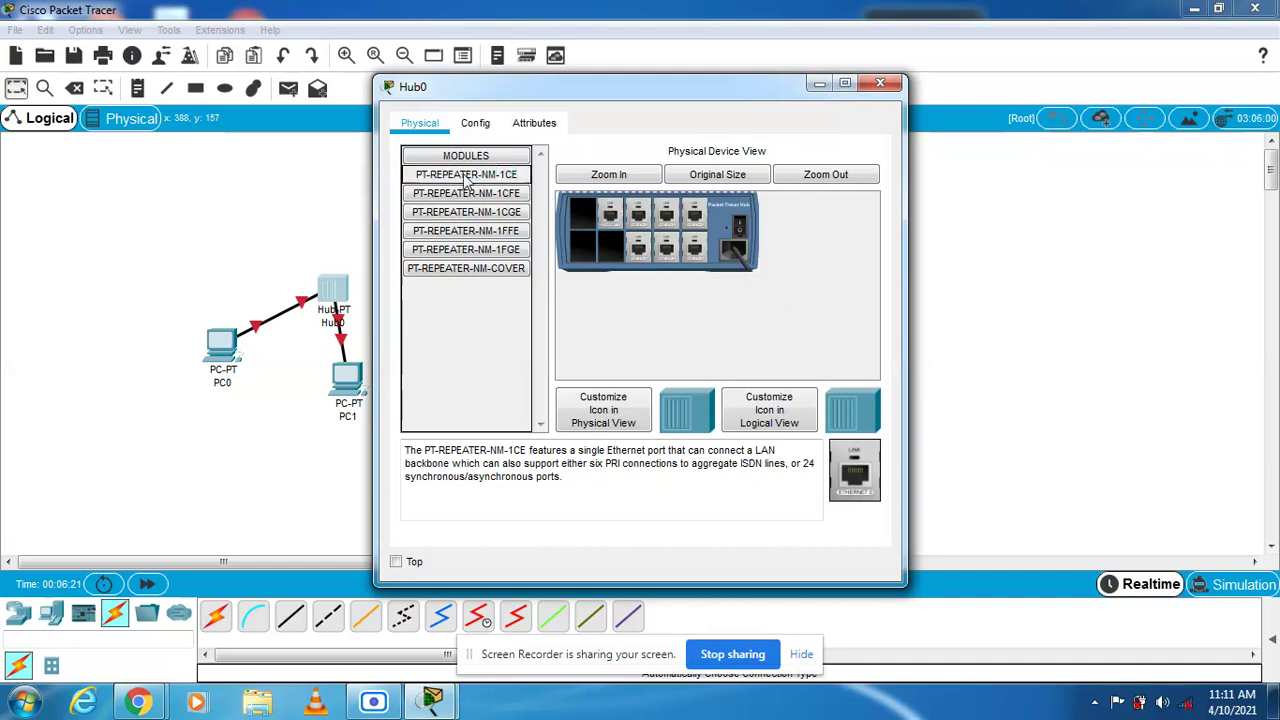
left_click_drag(466, 179, 588, 226)
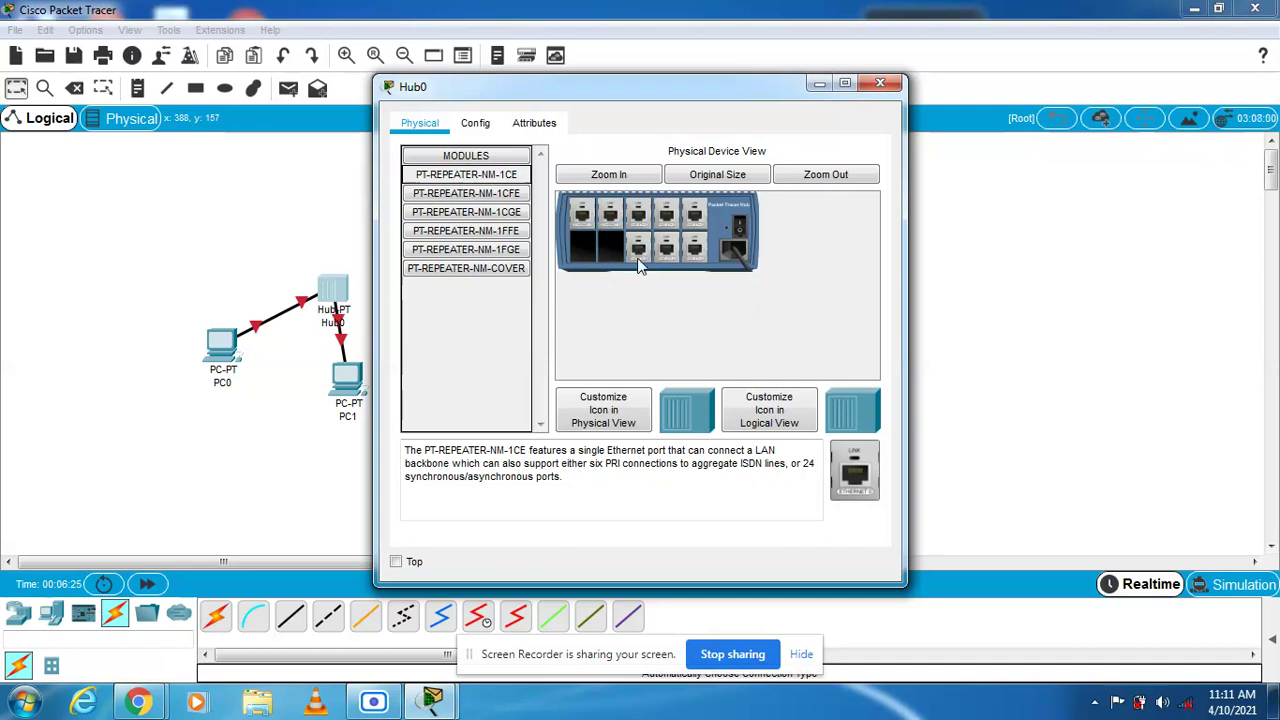
left_click(741, 231)
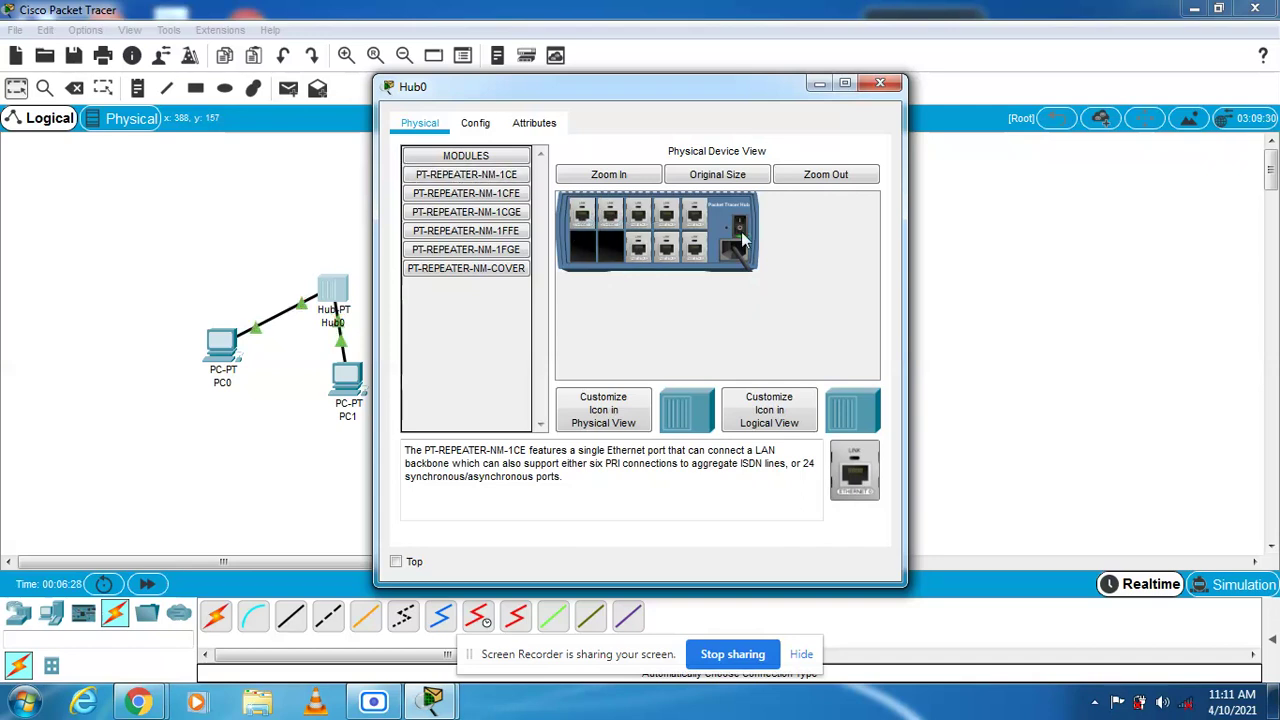
left_click(876, 84)
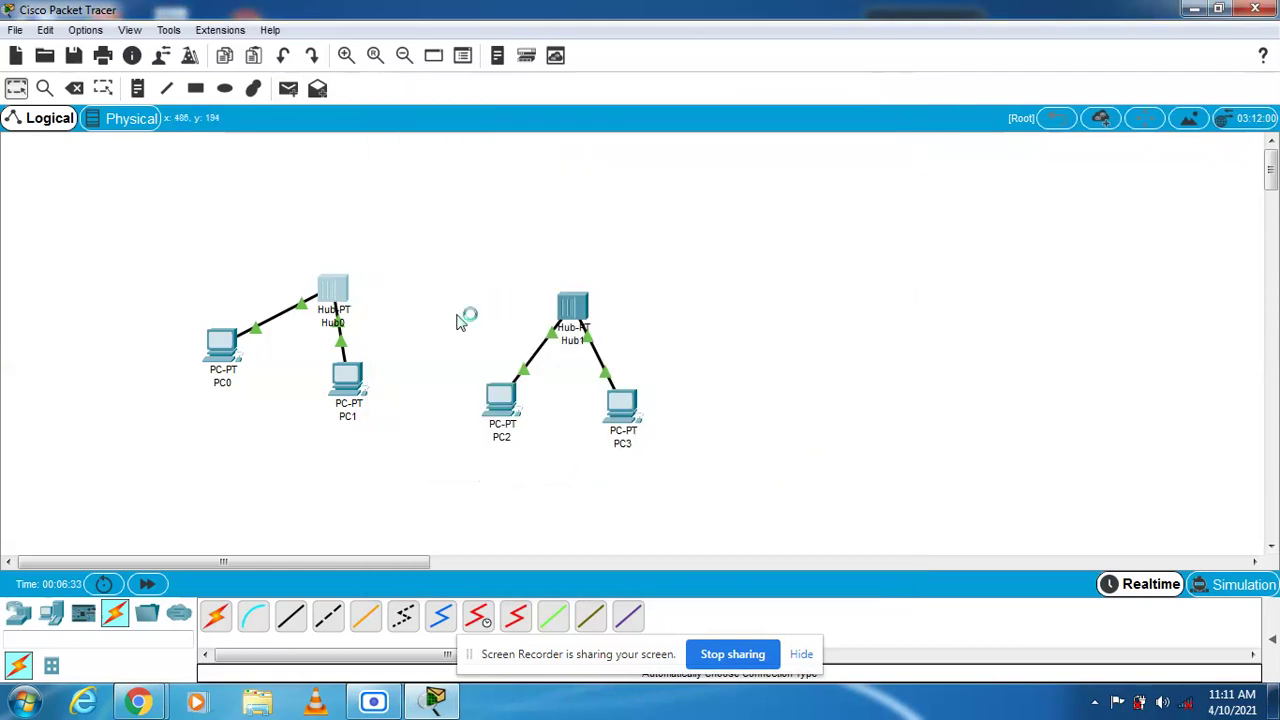
Step: Link Hub0 to Hub1 with an automatically chosen cable
left_click(218, 619)
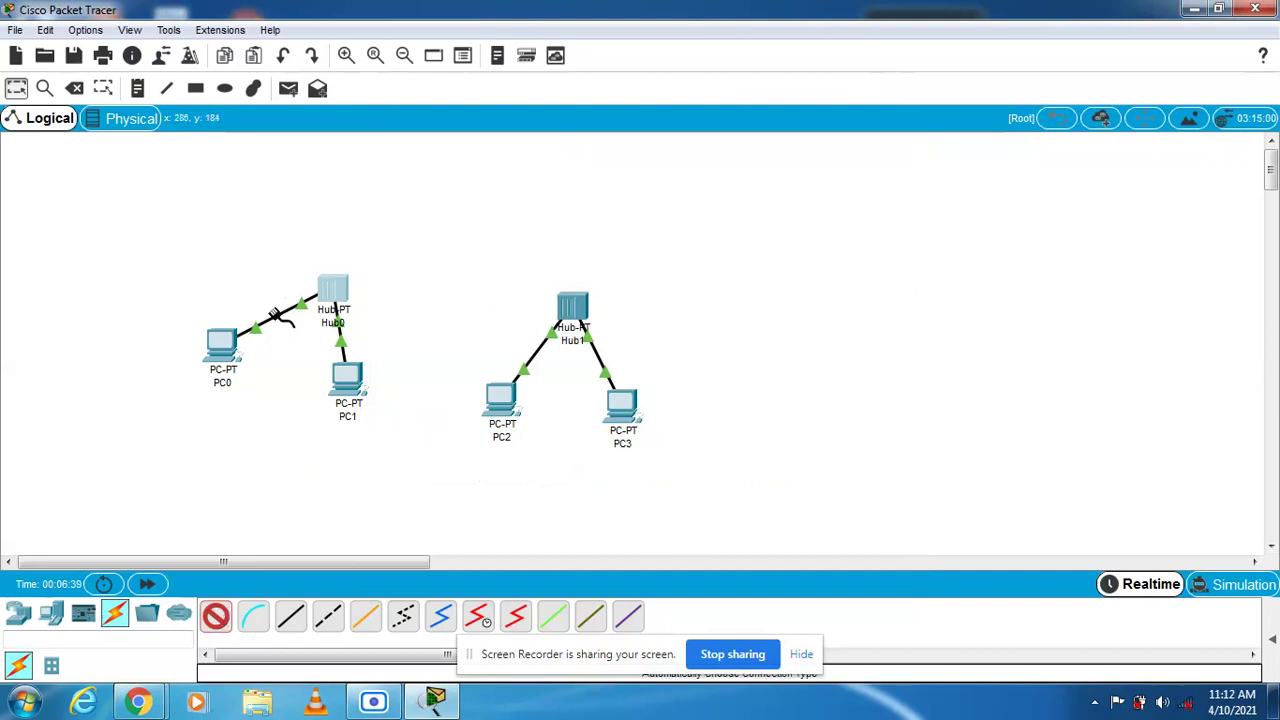
left_click(343, 284)
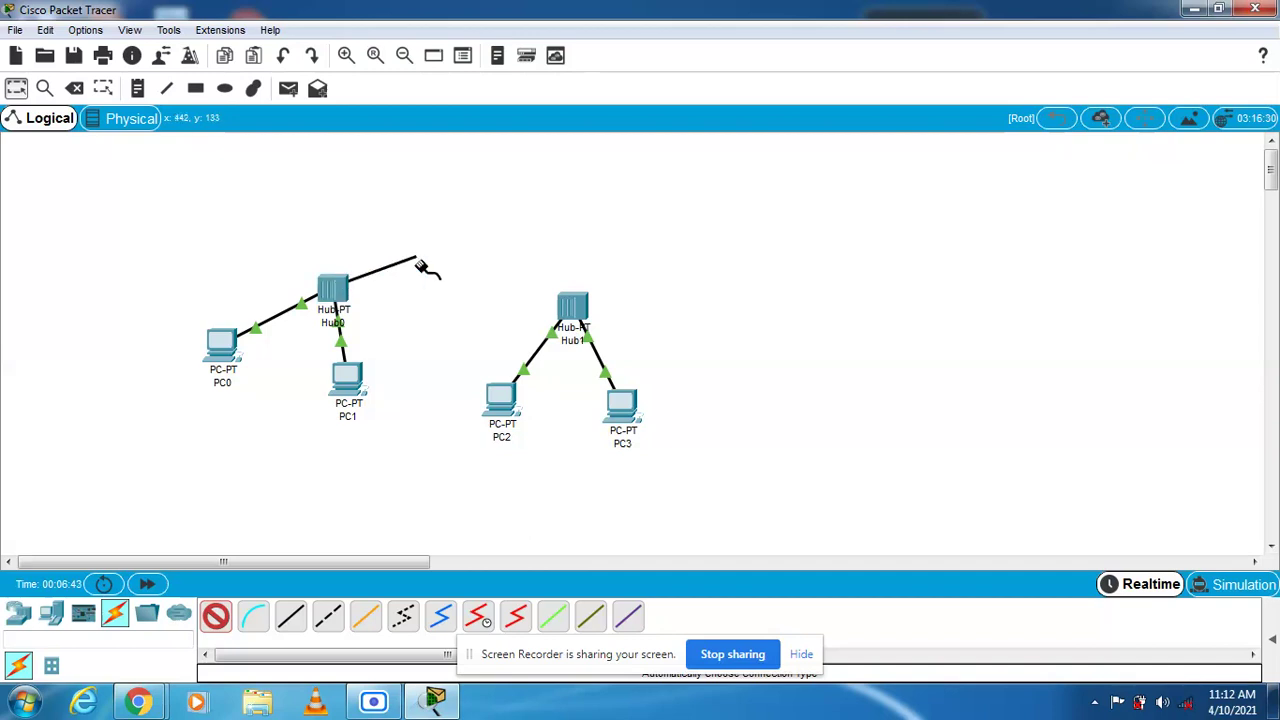
left_click(570, 306)
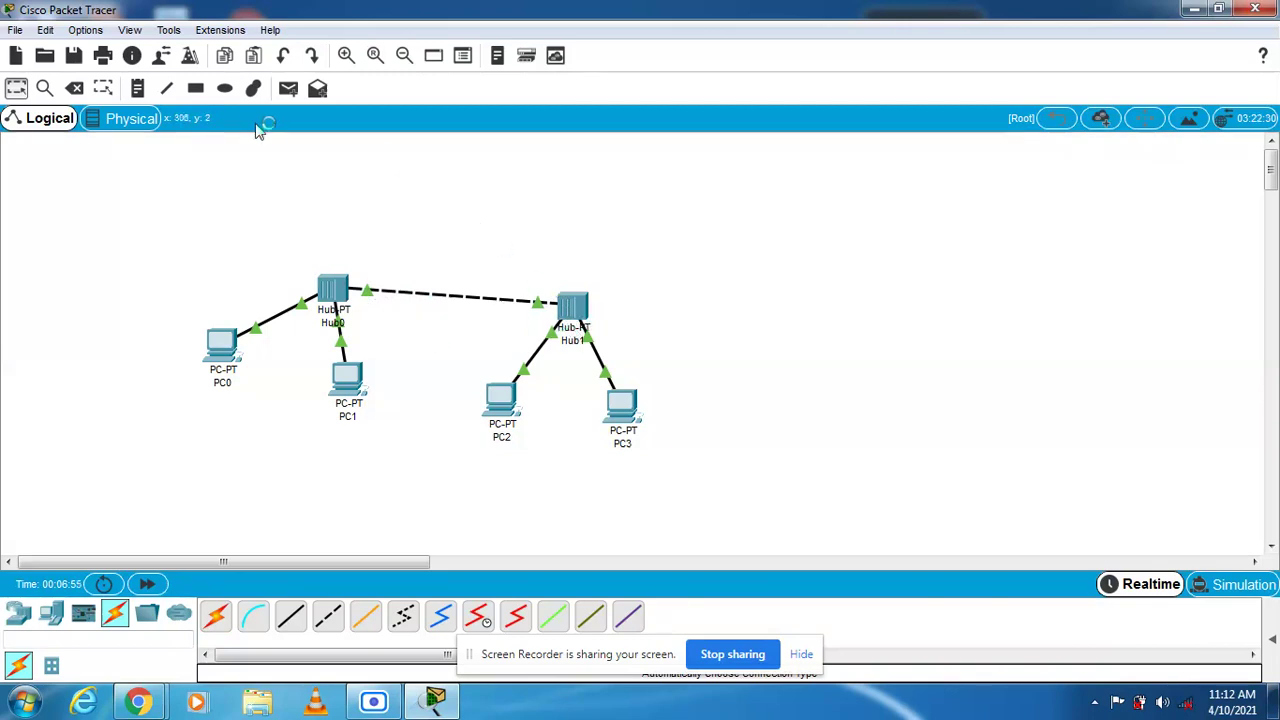
Step: Open the program preferences beside the topology and enable Play Sound
left_click(86, 30)
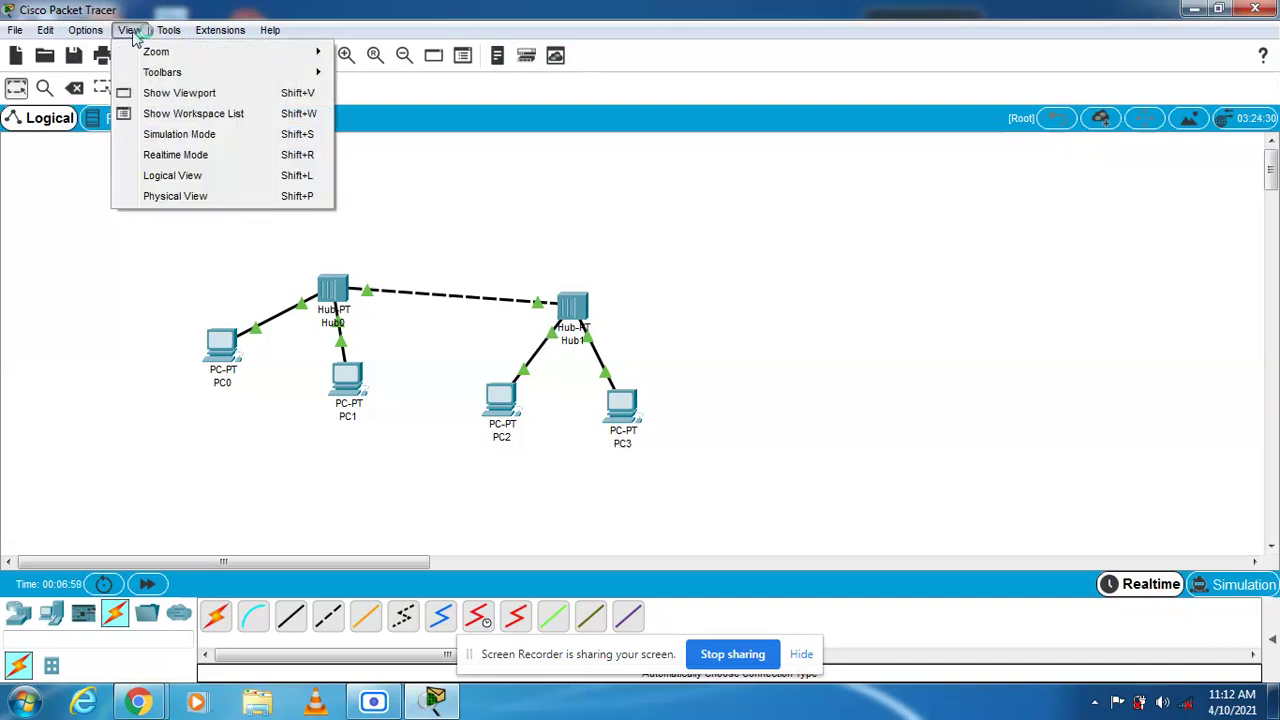
mouse_move(172, 36)
mouse_move(86, 30)
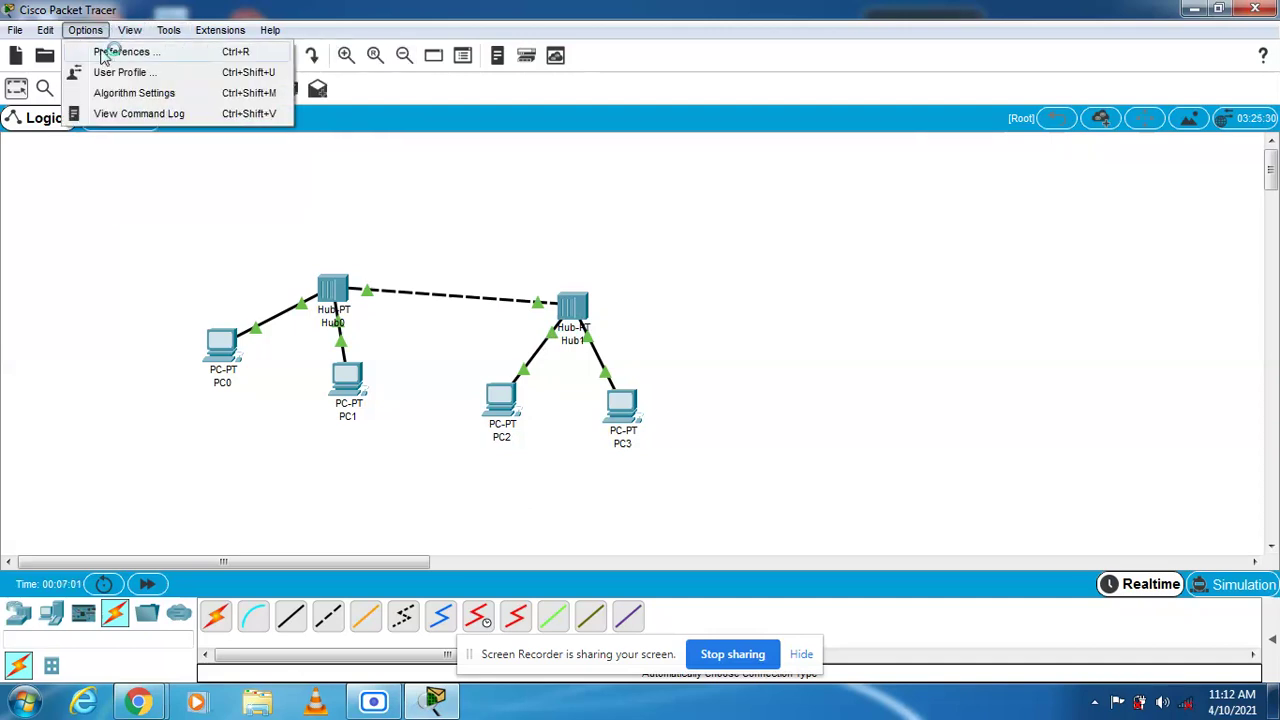
left_click(104, 56)
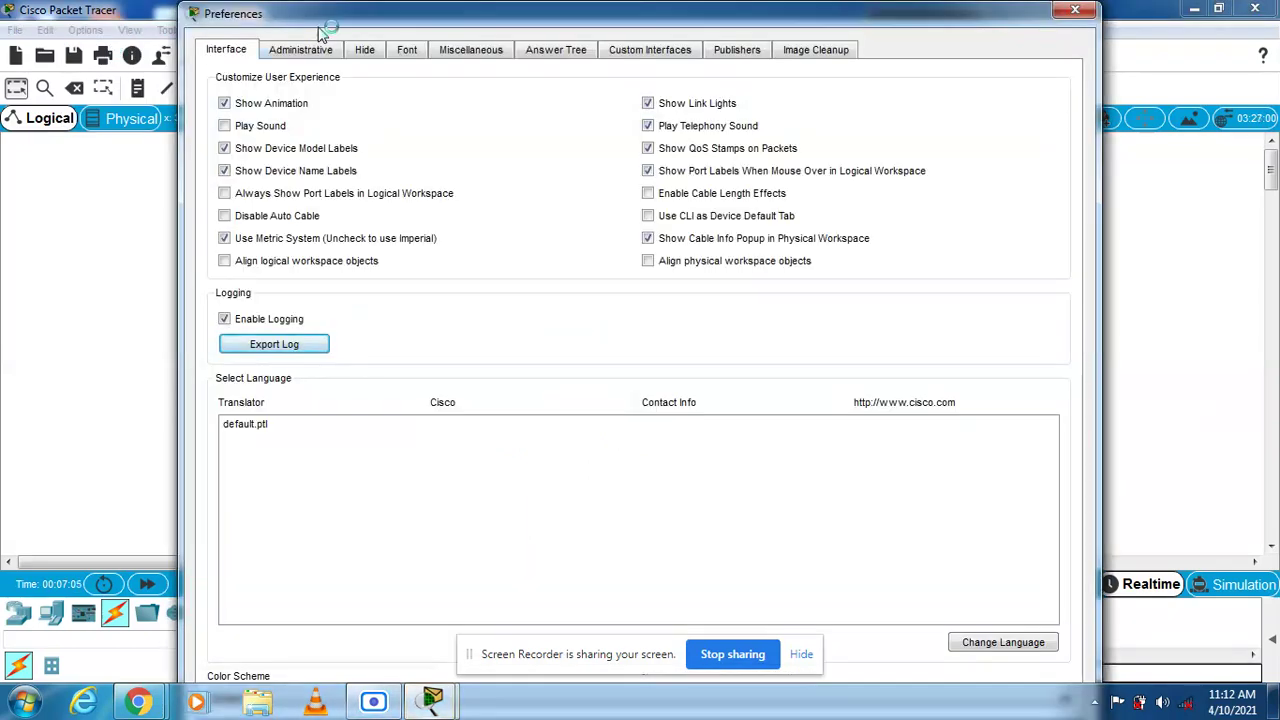
left_click_drag(316, 19, 544, 19)
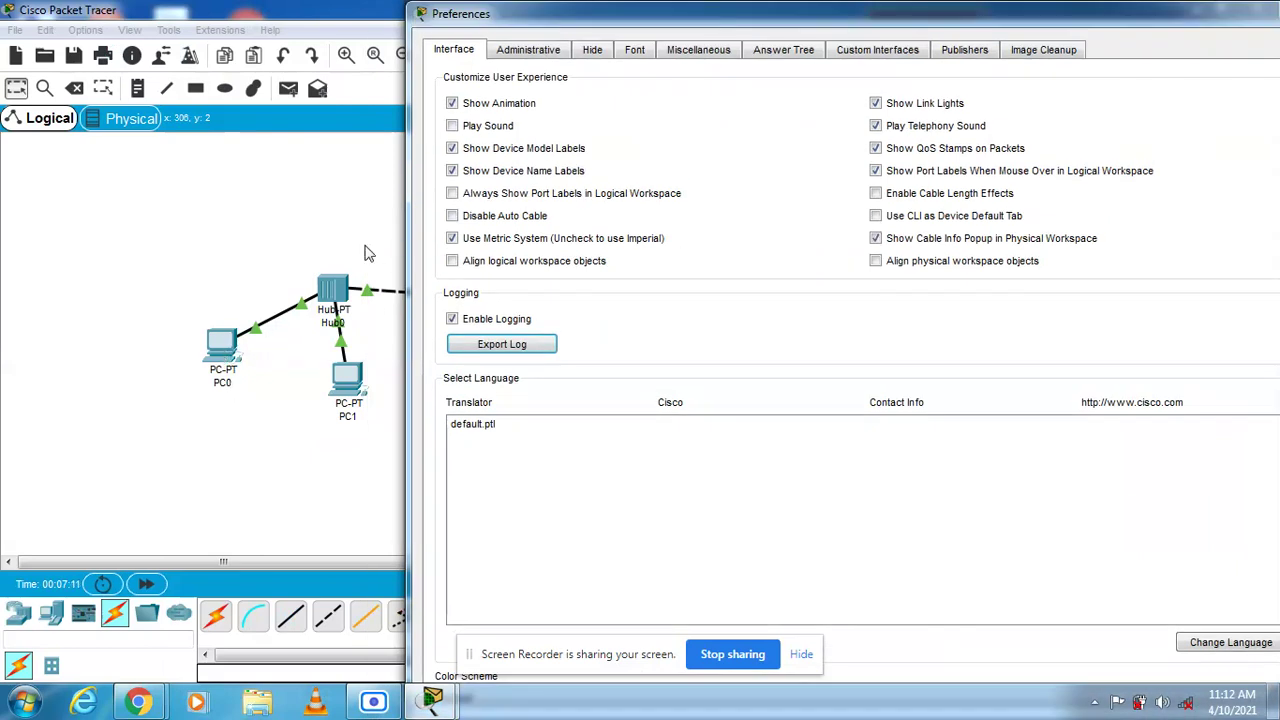
left_click(484, 128)
Step: Toggle the Show Device Model Labels preference off and back on
left_click(455, 149)
left_click(455, 150)
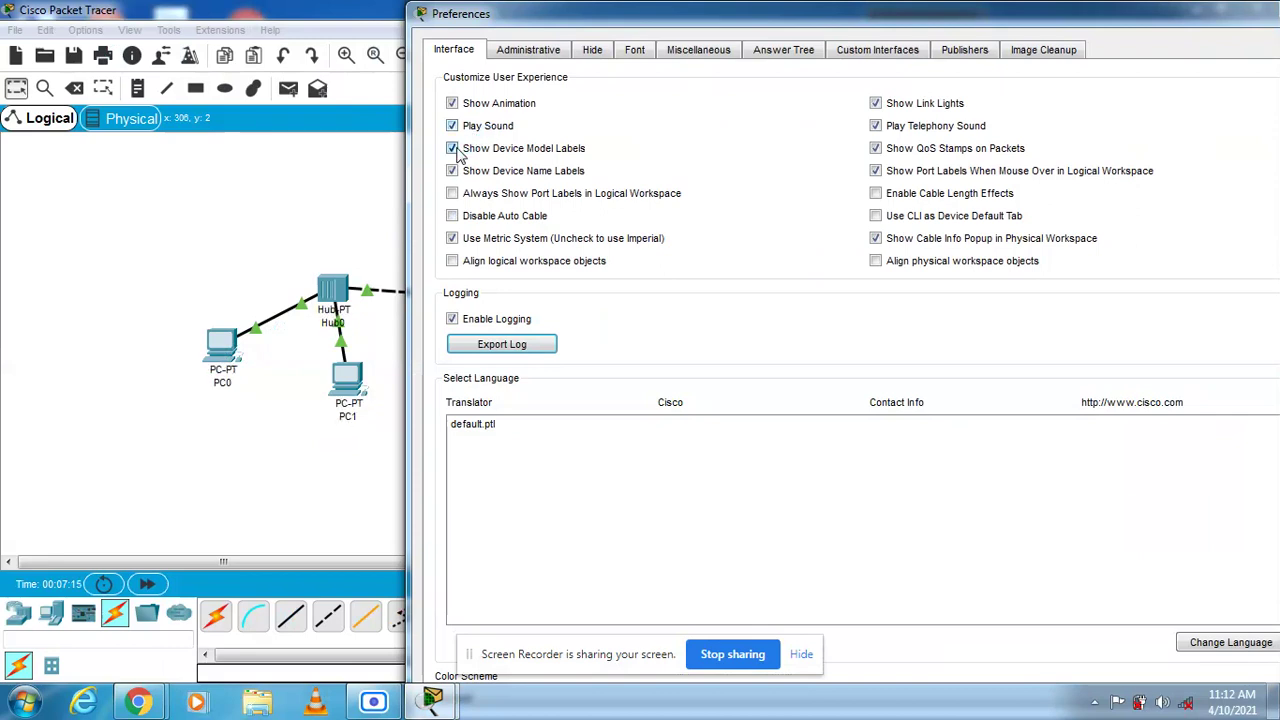
left_click(455, 150)
left_click(455, 150)
Step: Enable Always Show Port Labels in Logical Workspace in the interface preferences
left_click(453, 195)
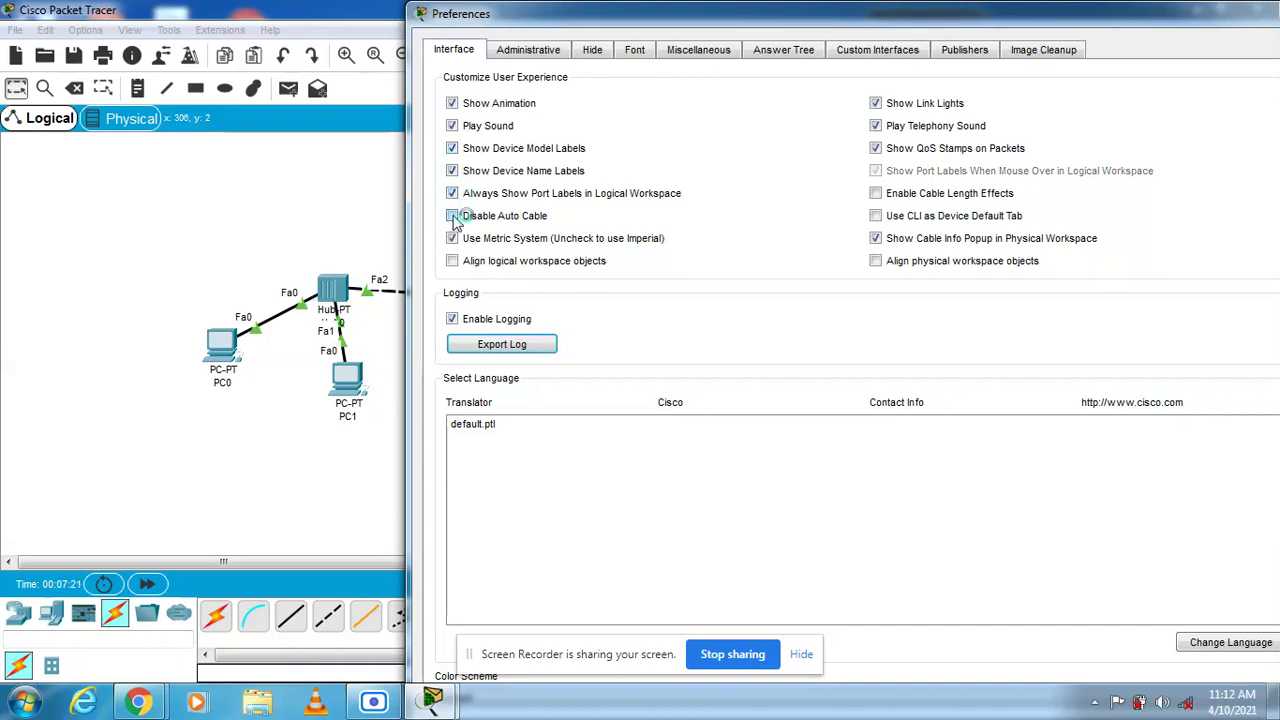
left_click(453, 216)
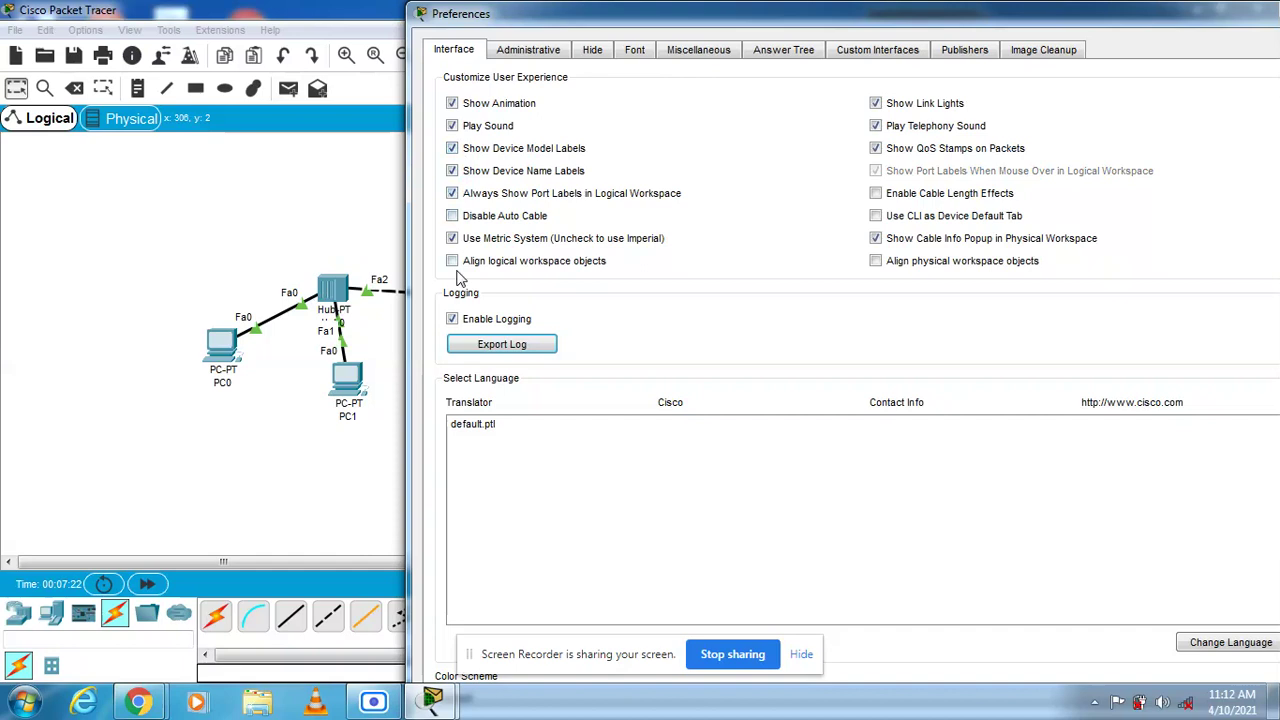
left_click(453, 262)
left_click(876, 126)
left_click_drag(1113, 25, 818, 68)
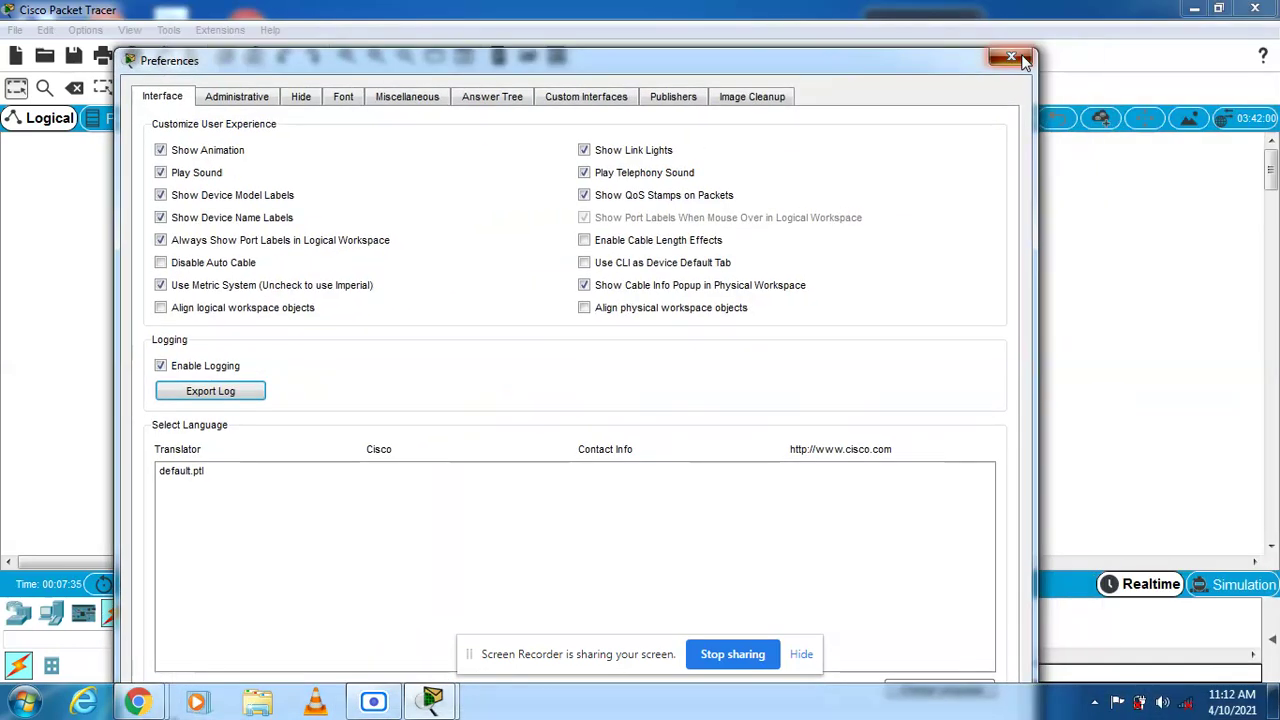
Step: Close the preferences and add a simple PDU from PC0 to PC3
left_click(1018, 58)
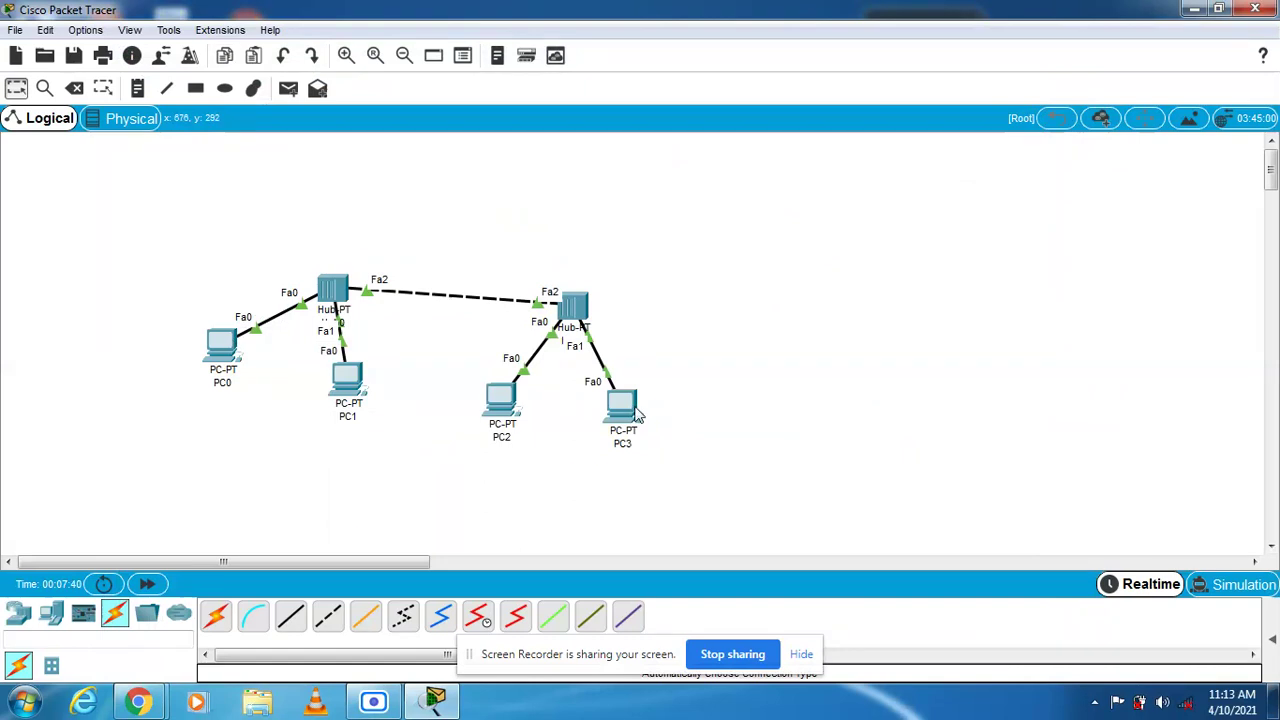
mouse_move(638, 416)
left_click(290, 88)
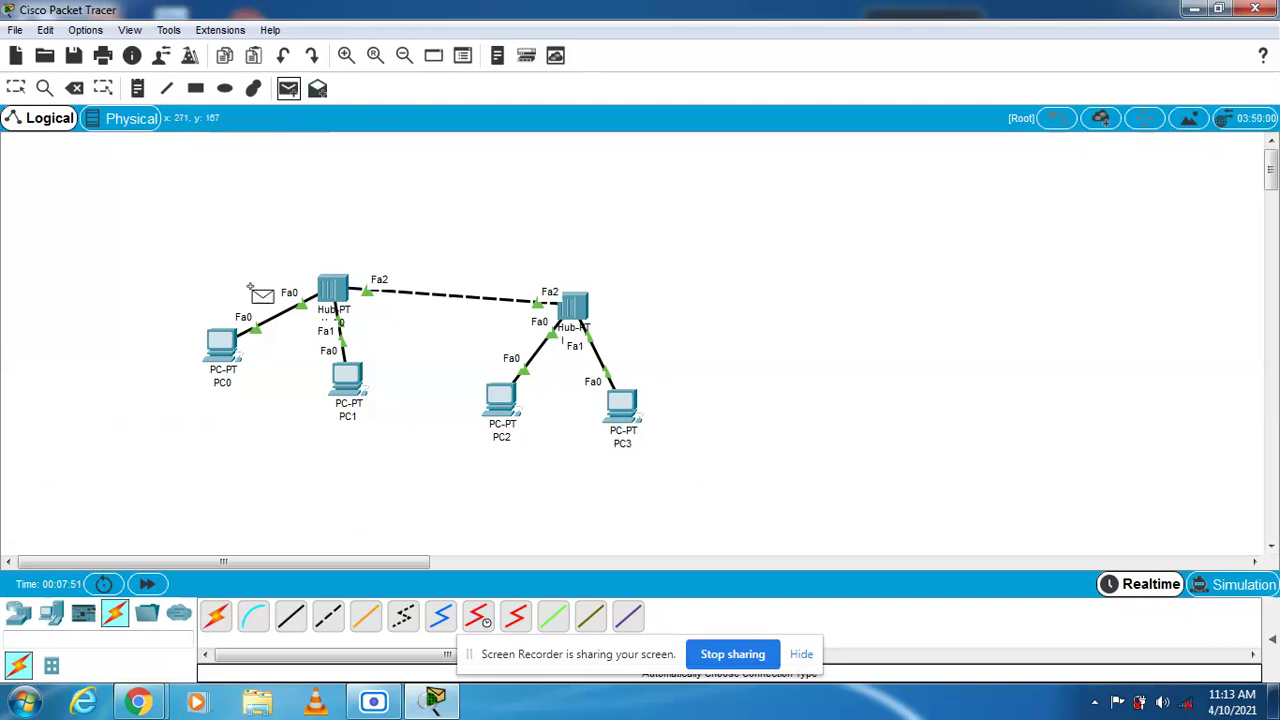
left_click(224, 332)
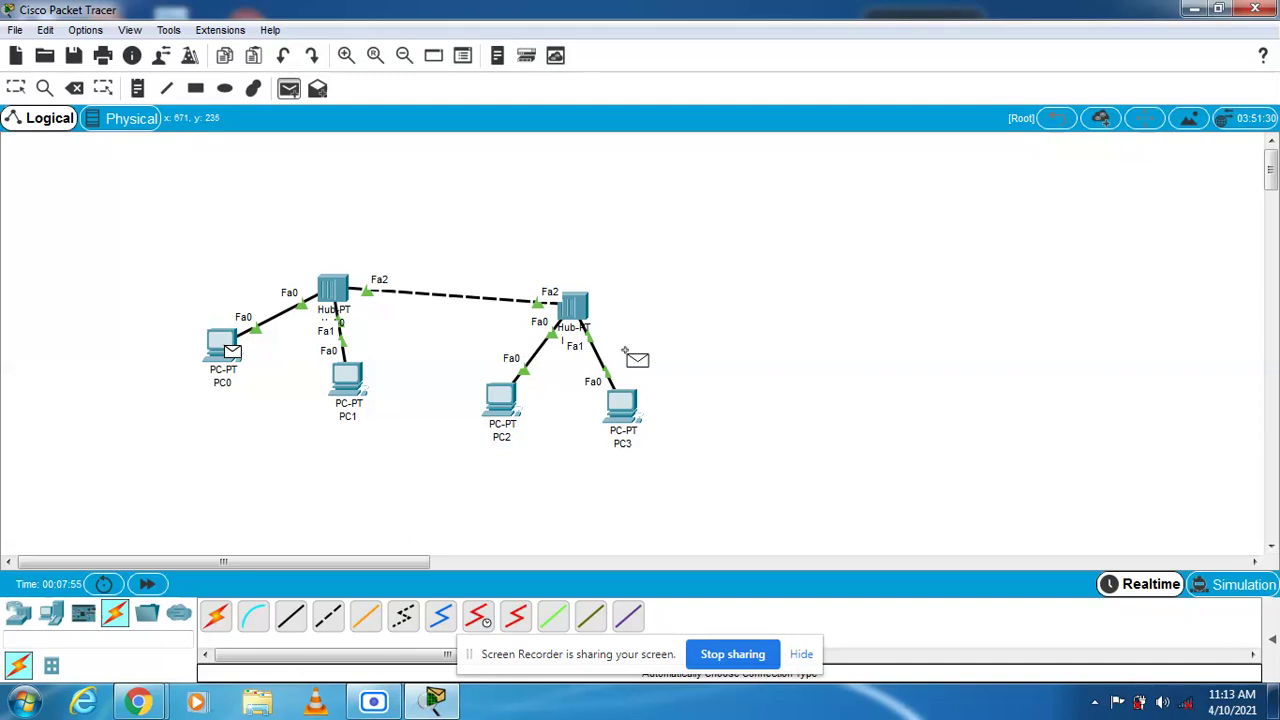
left_click(622, 403)
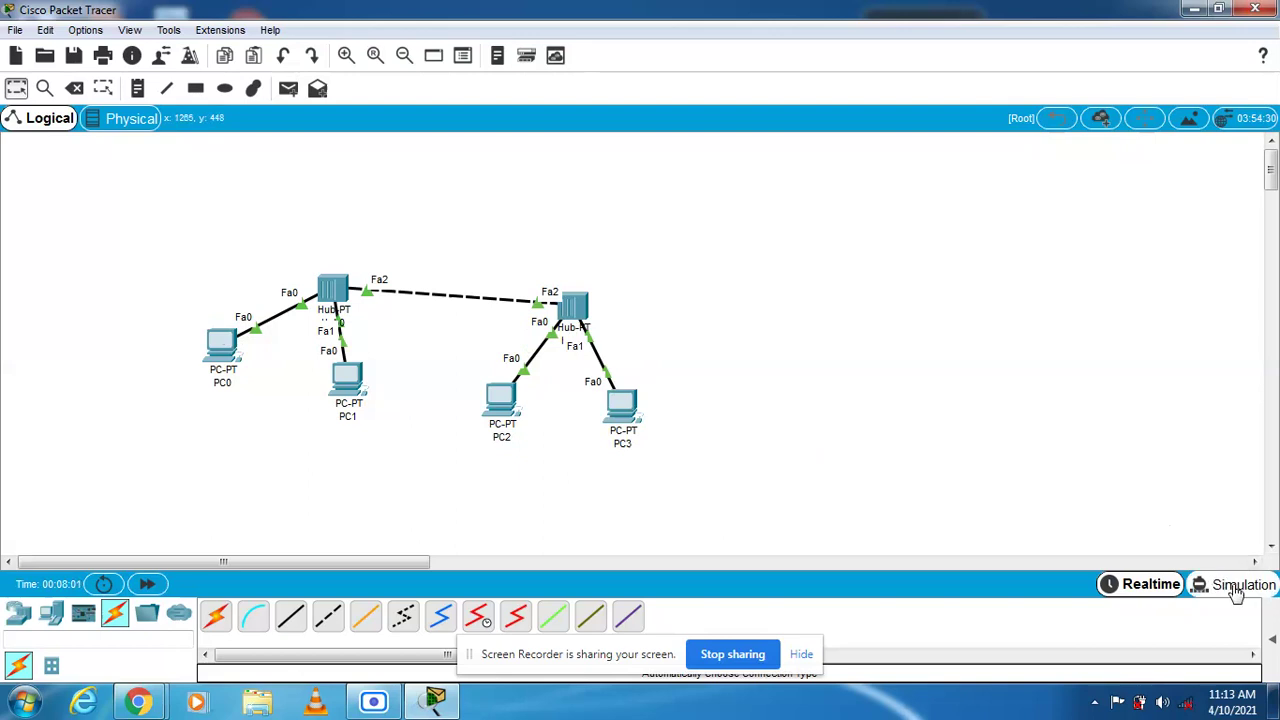
Step: Play the PC0-to-PC3 packet in Simulation mode with the event list hidden, following it through both hubs and back
left_click(1236, 588)
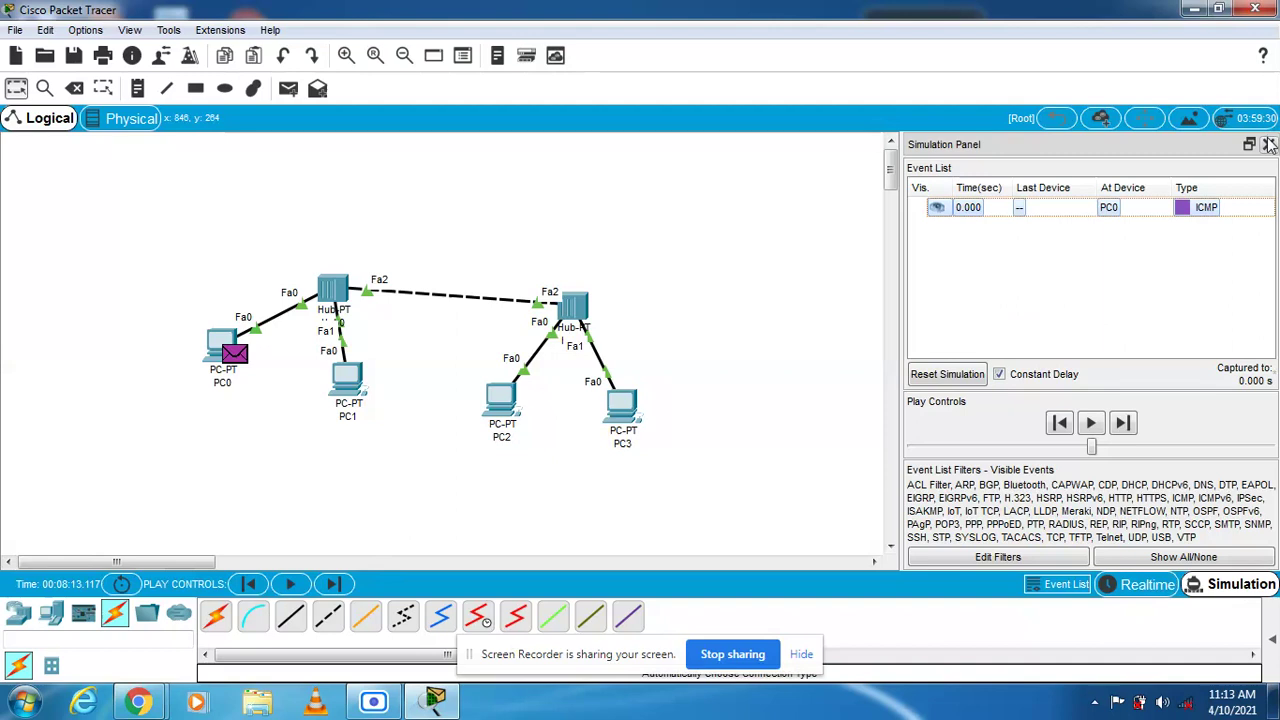
left_click(1268, 144)
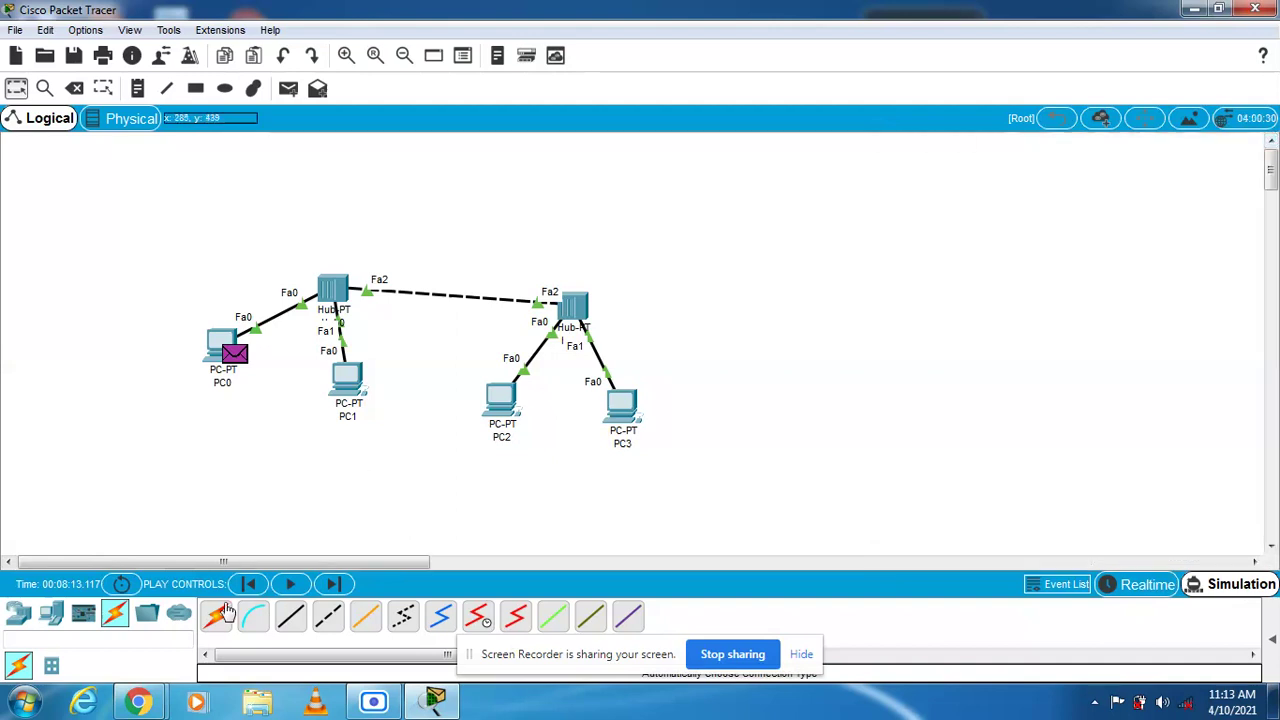
left_click(292, 585)
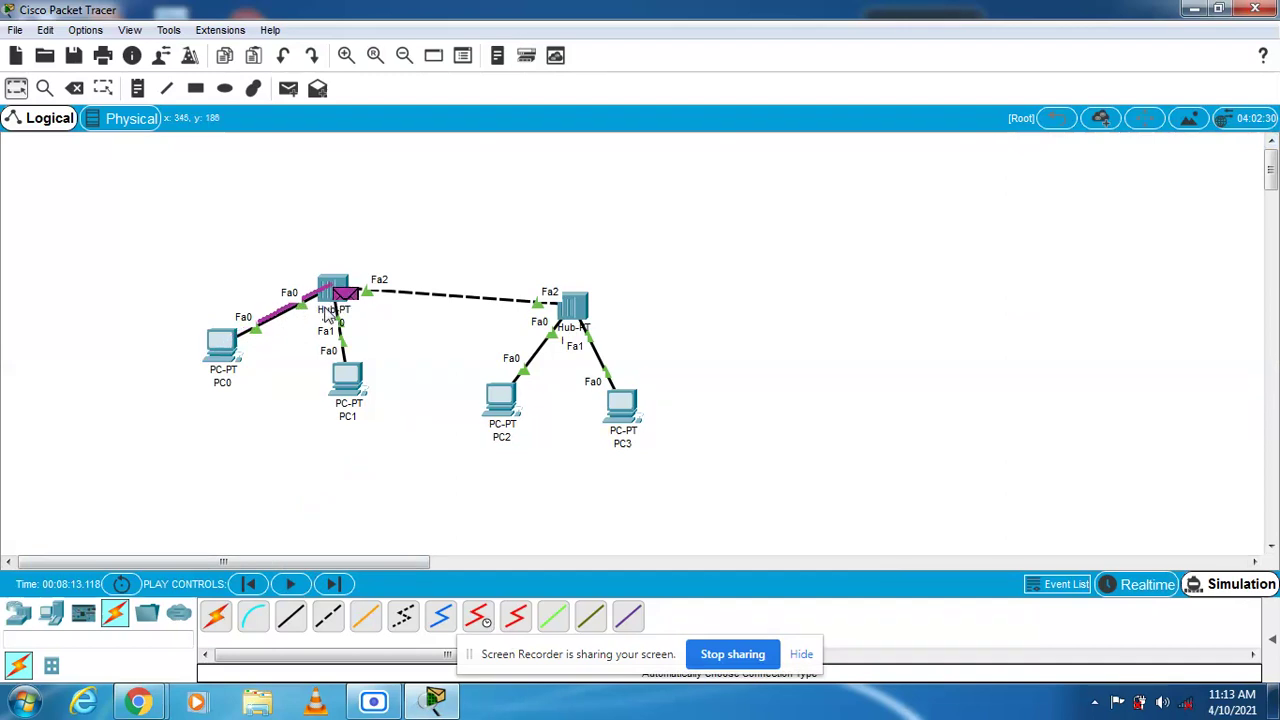
mouse_move(331, 312)
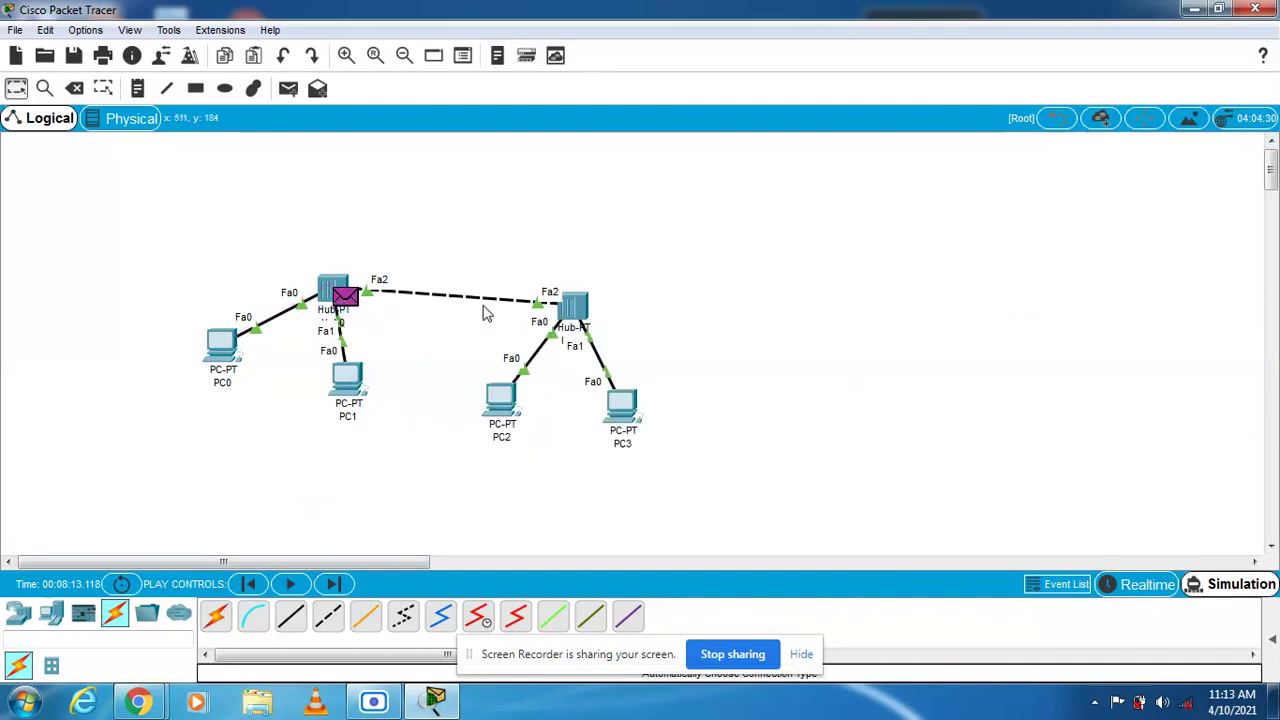
mouse_move(578, 318)
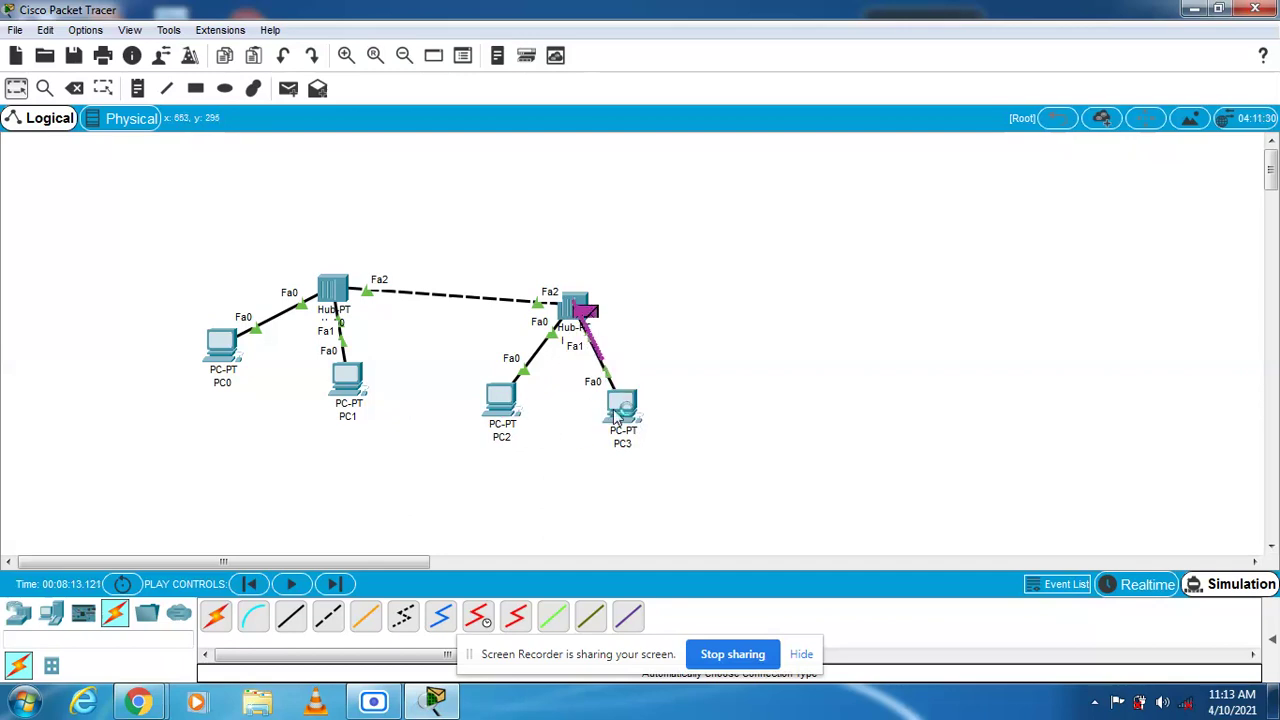
mouse_move(614, 418)
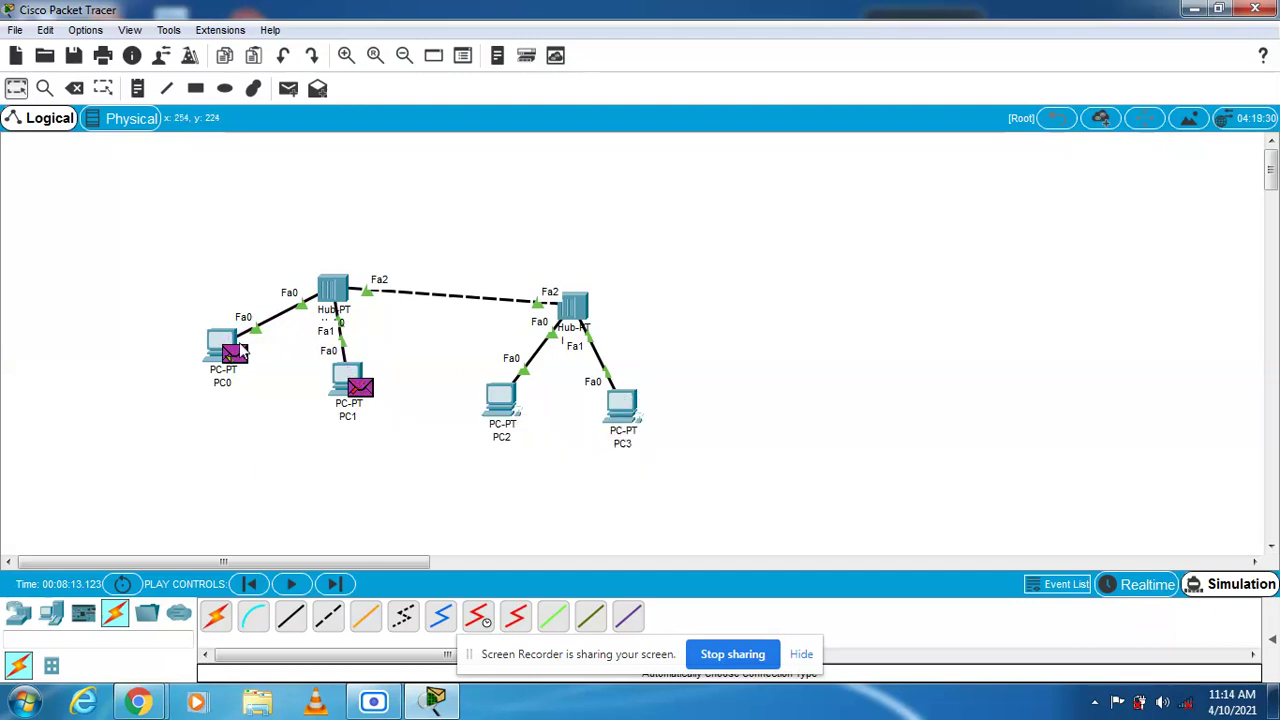
mouse_move(240, 375)
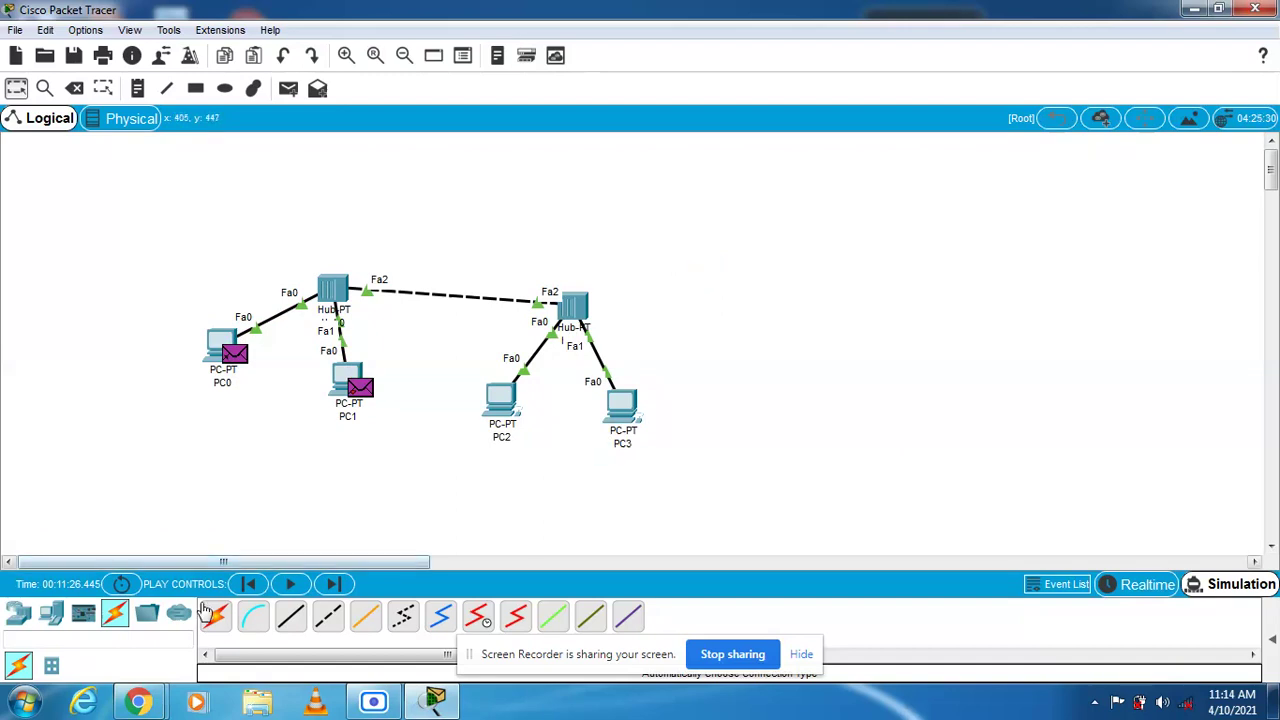
Step: Place two more PCs in the empty area beyond PC3 and connect them with an automatically chosen cable
left_click(51, 613)
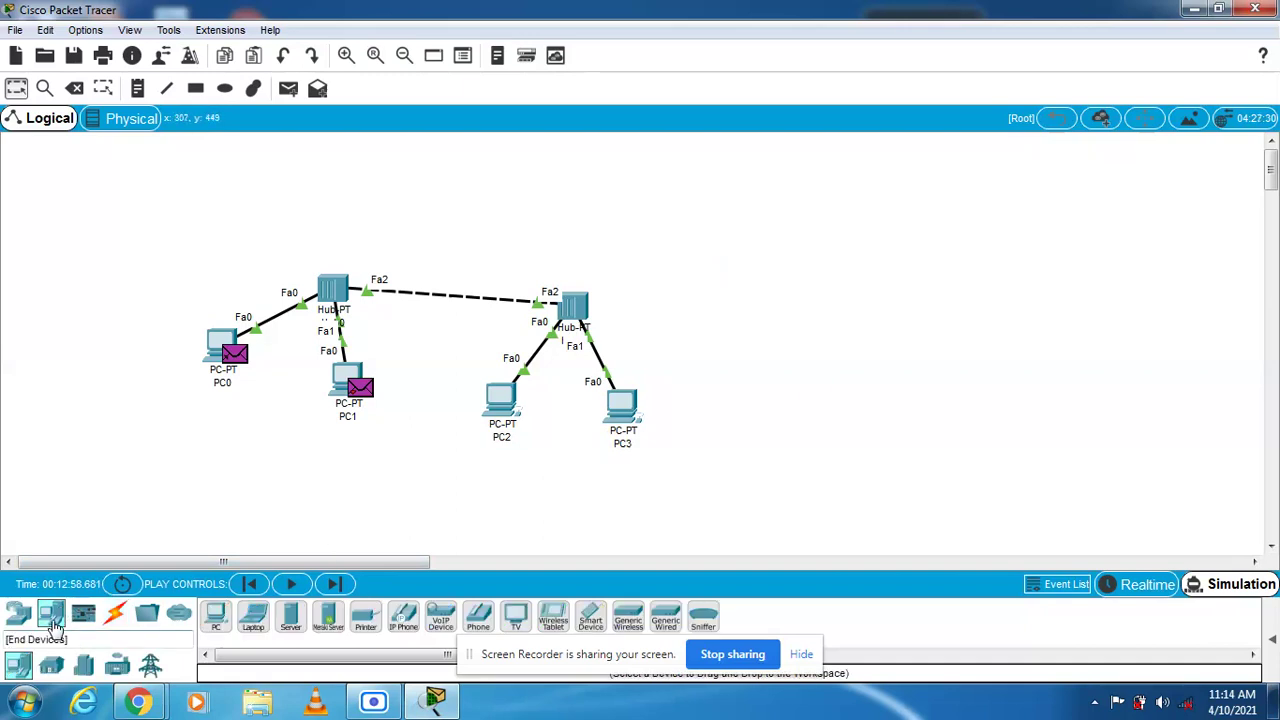
left_click_drag(215, 617, 838, 300)
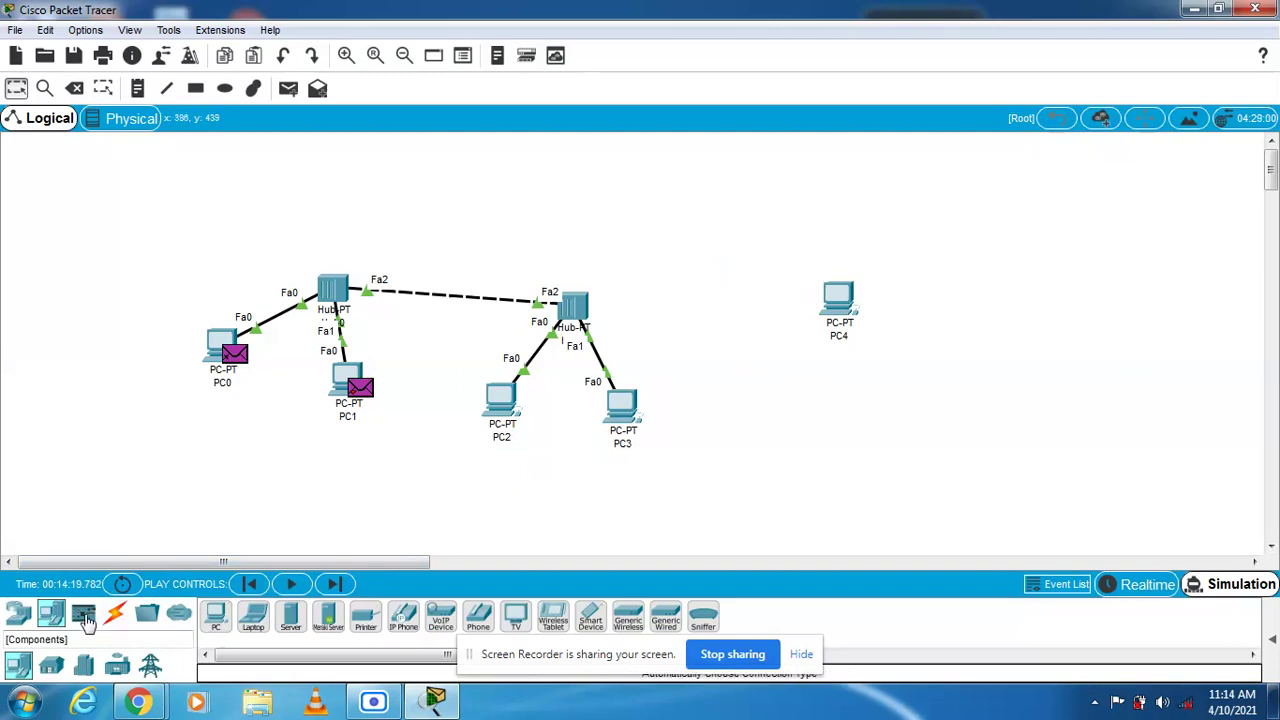
left_click_drag(215, 617, 994, 370)
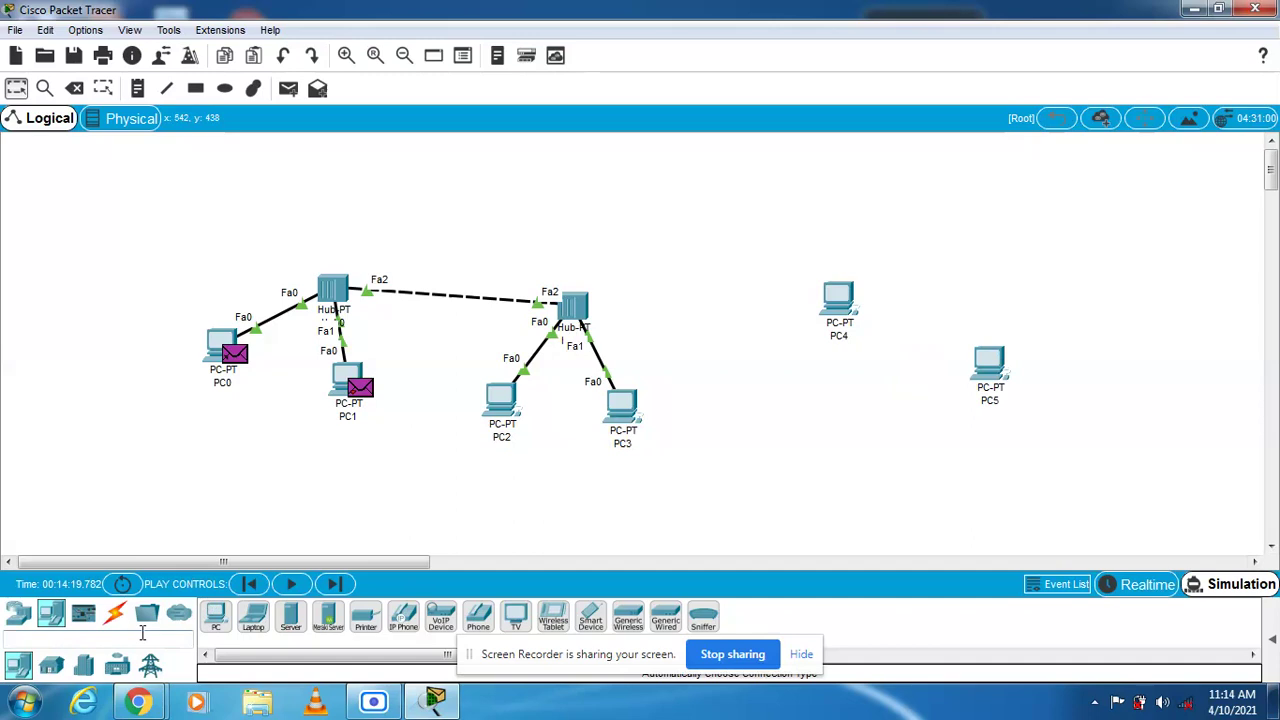
left_click(117, 624)
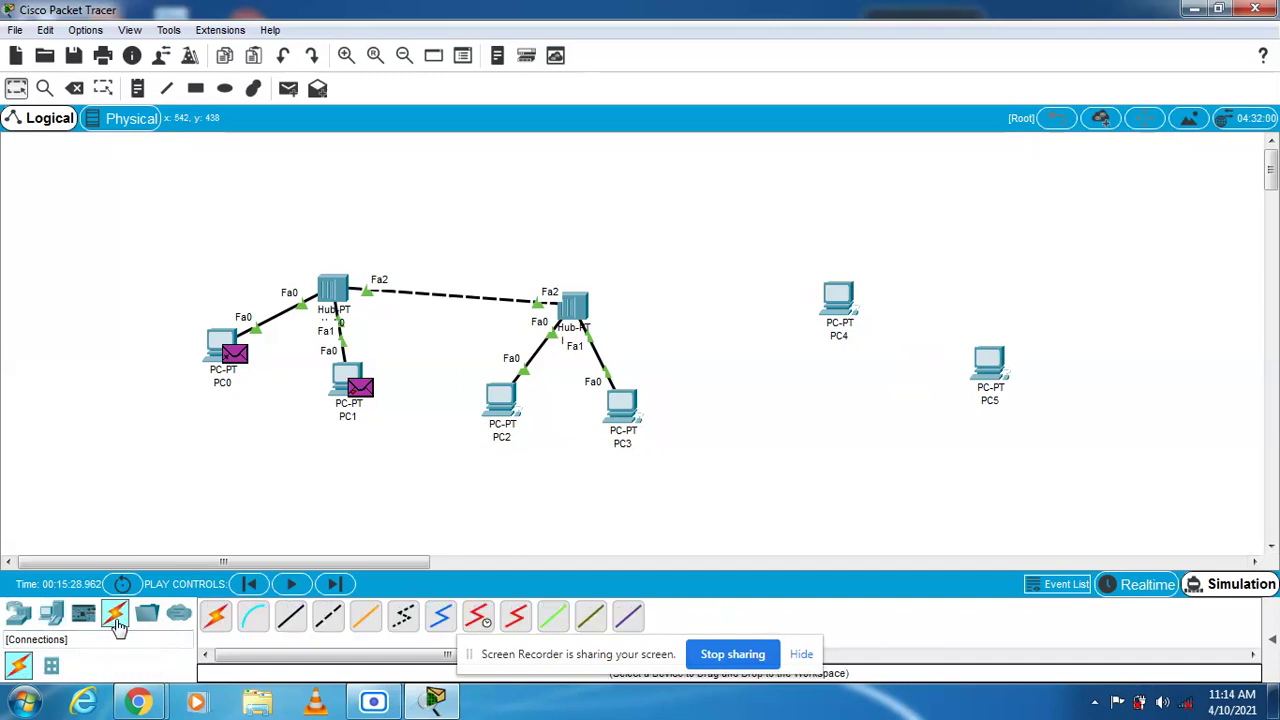
left_click(218, 622)
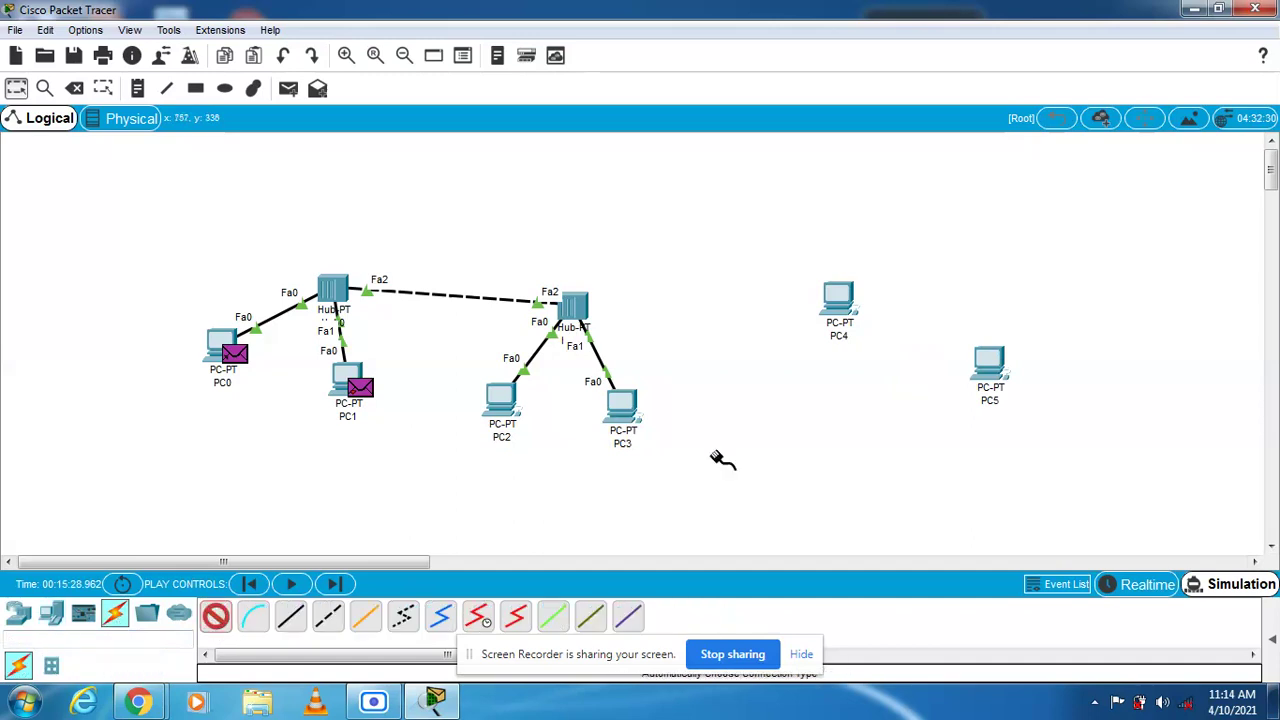
left_click(848, 318)
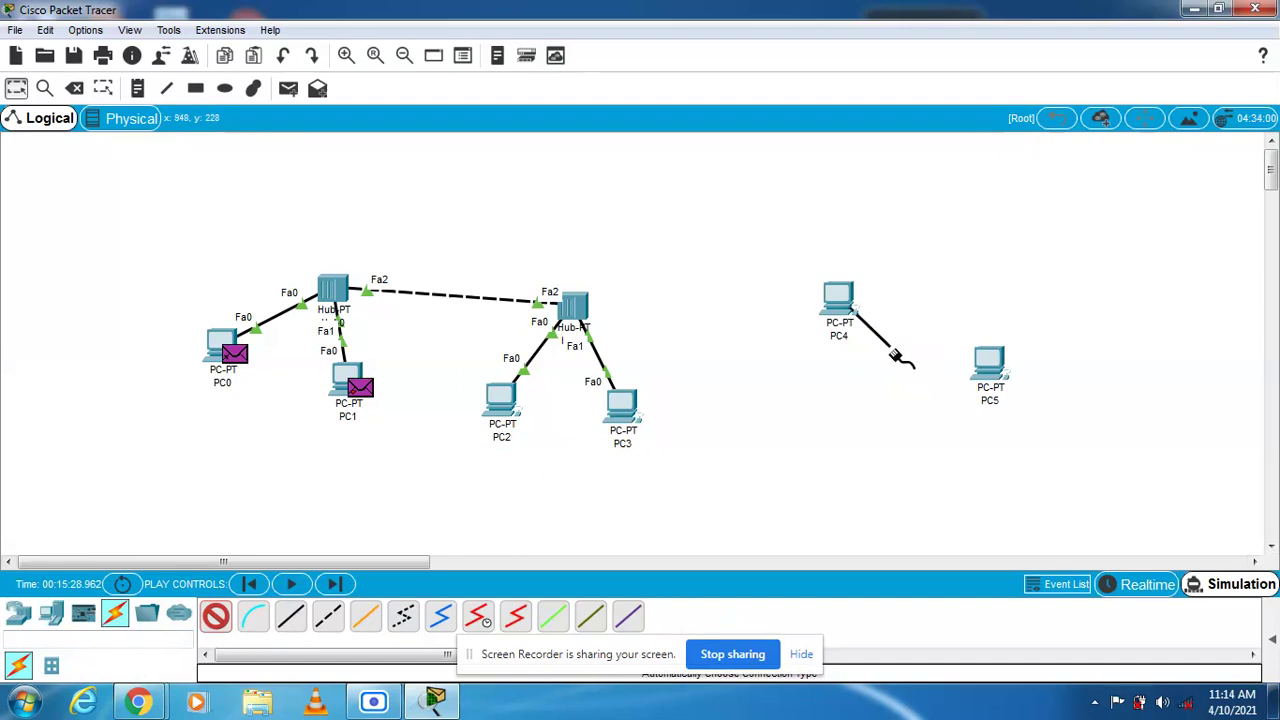
left_click(986, 363)
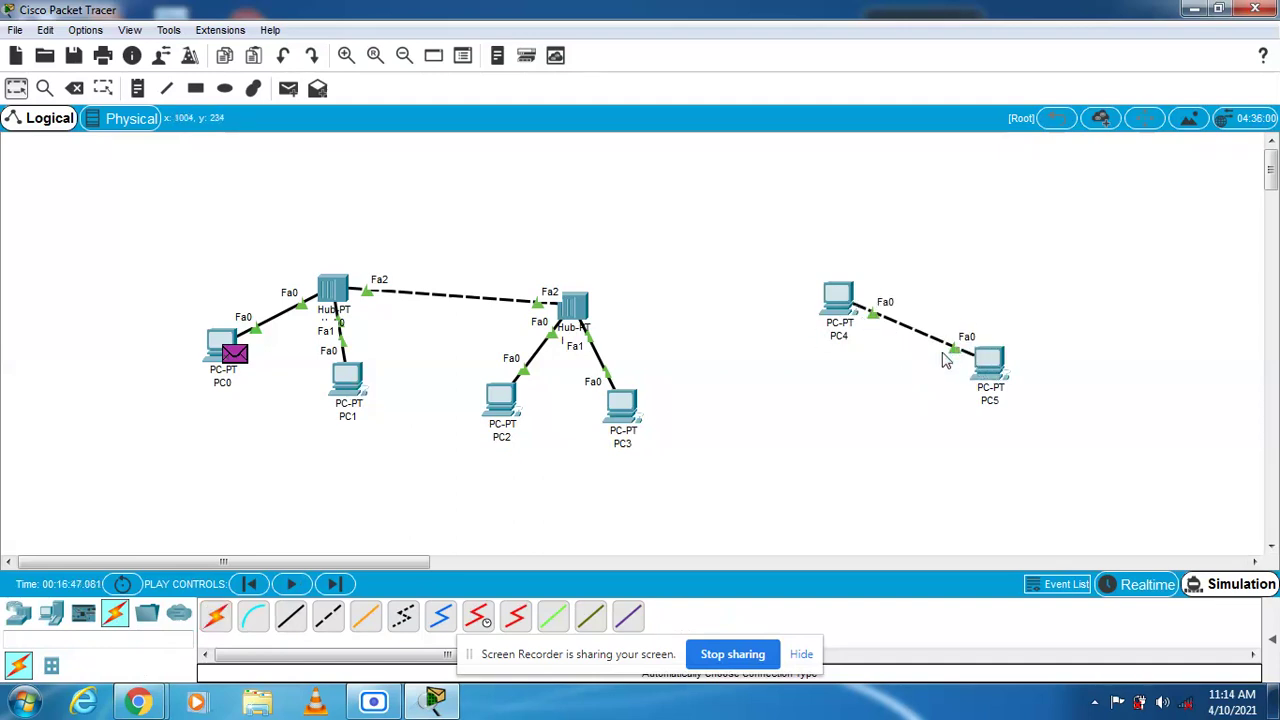
Step: Delete the cable between PC4 and PC5 together with both PCs
left_click(76, 89)
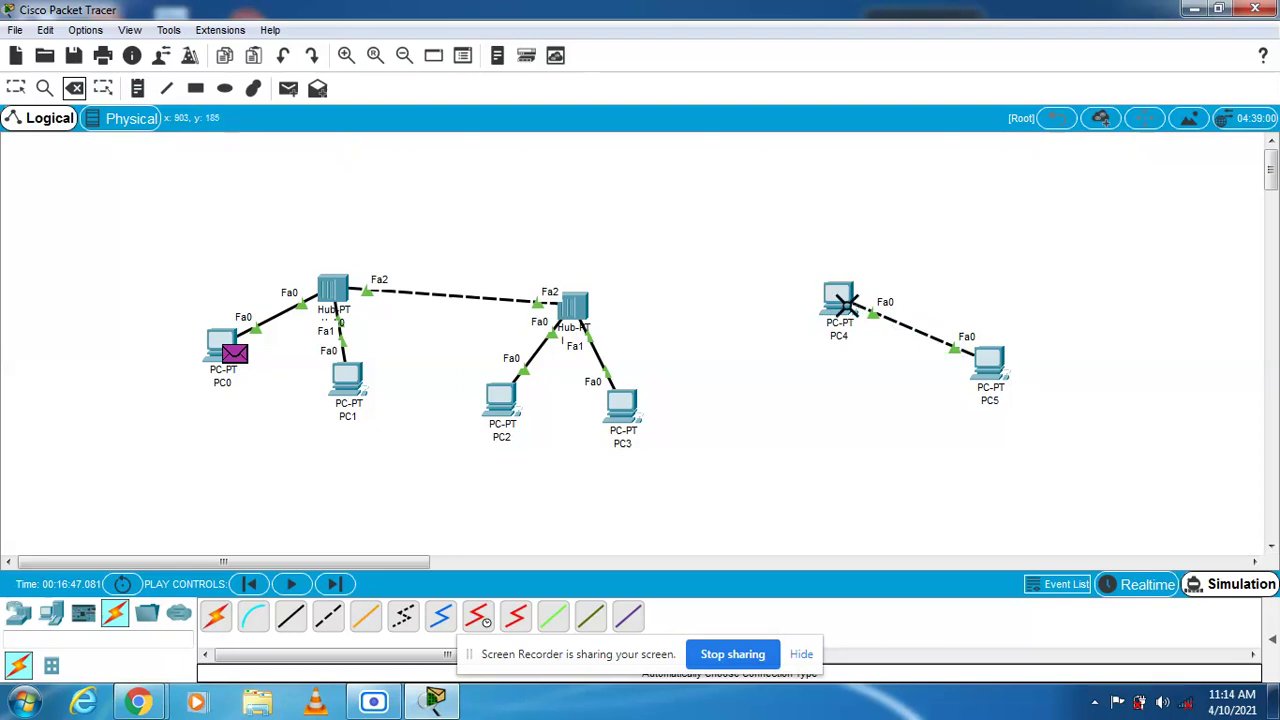
left_click(875, 316)
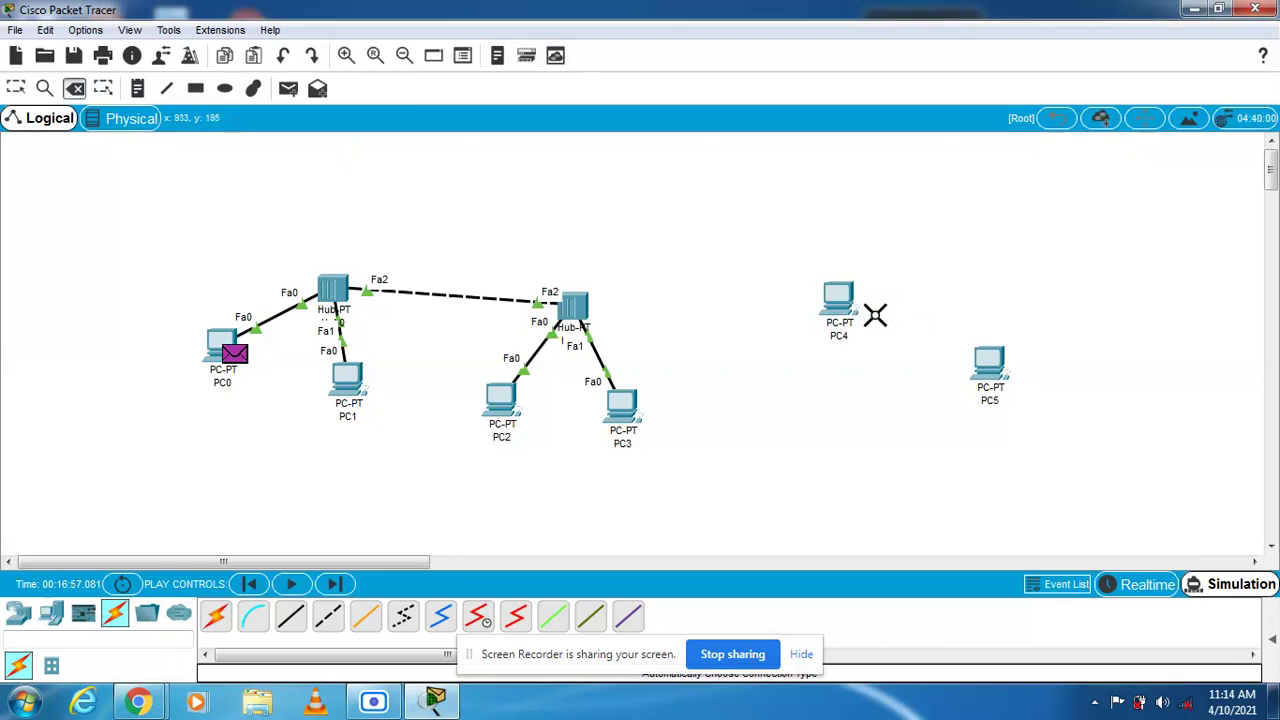
left_click(841, 300)
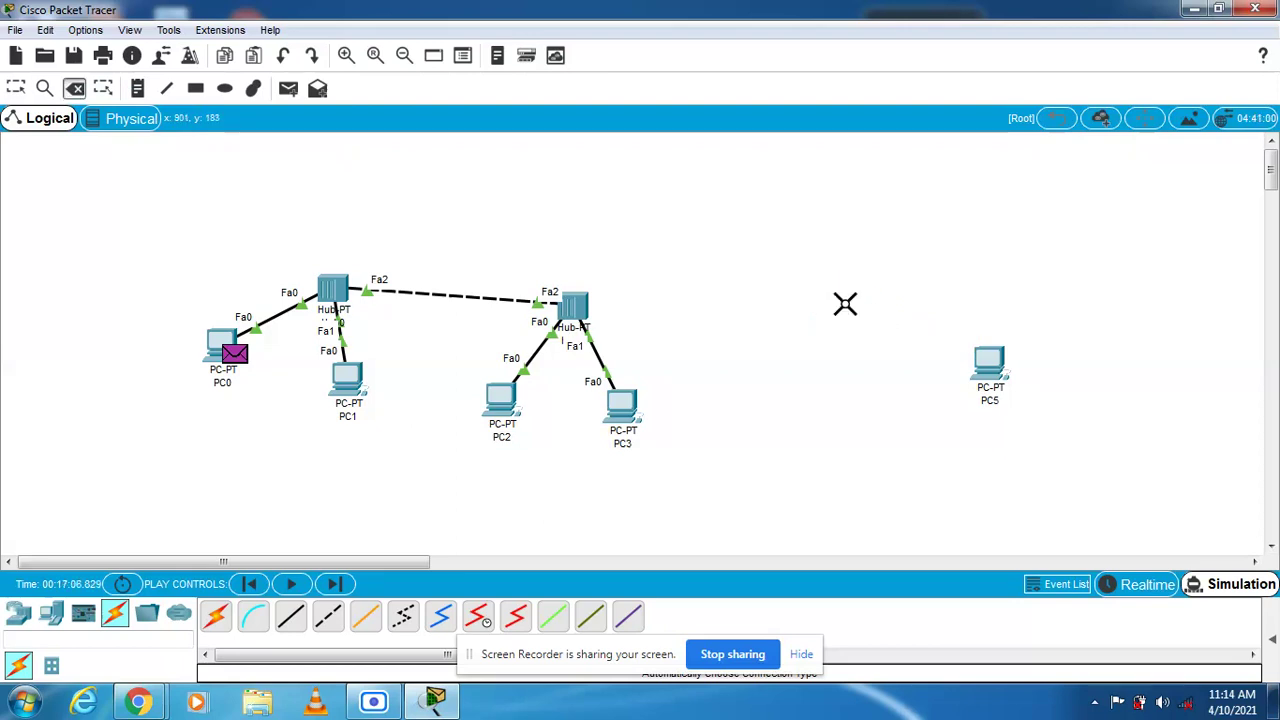
left_click(990, 362)
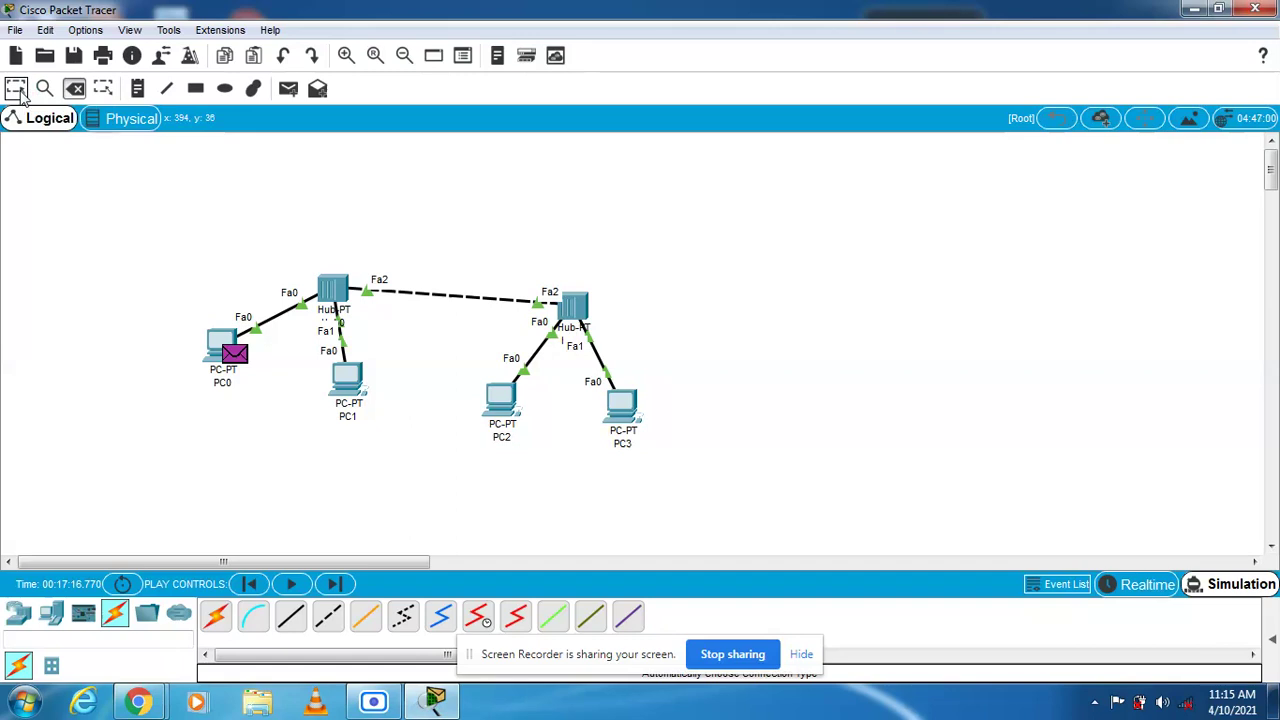
Step: Return to object selection and examine Hub1's physical device view, then close it
left_click(19, 93)
left_click(577, 309)
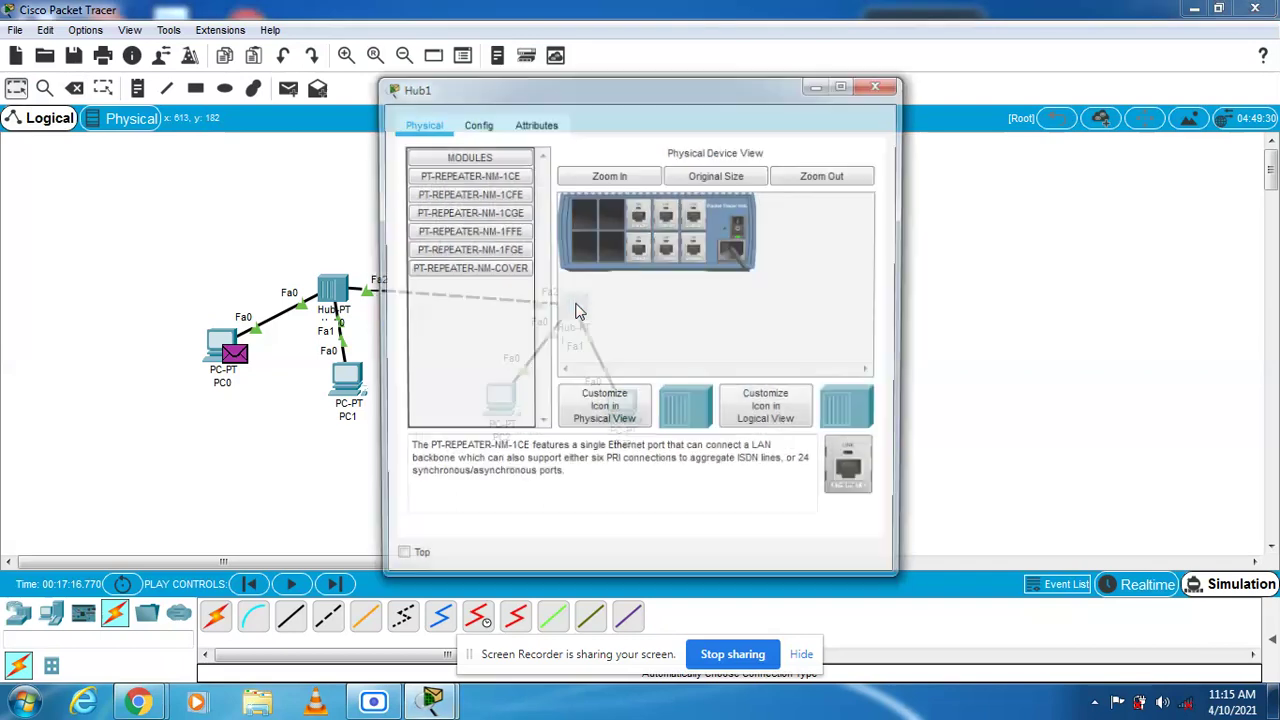
left_click(880, 84)
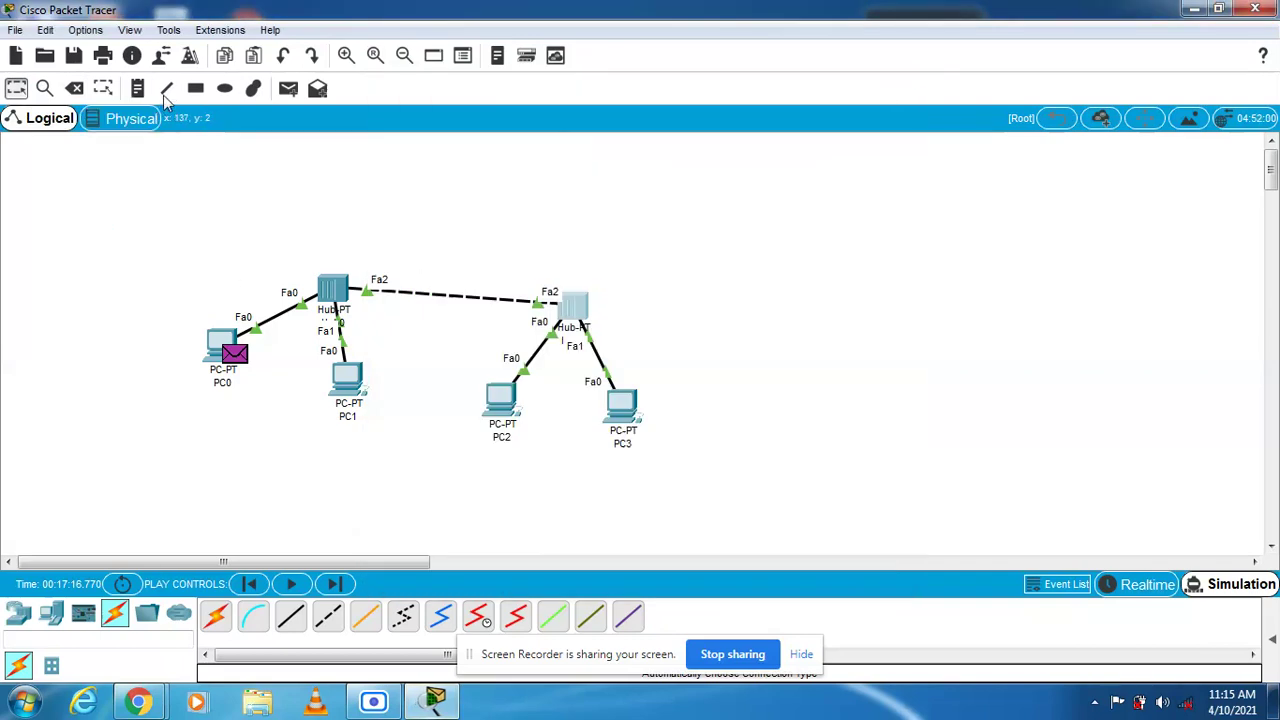
left_click(345, 56)
left_click(345, 56)
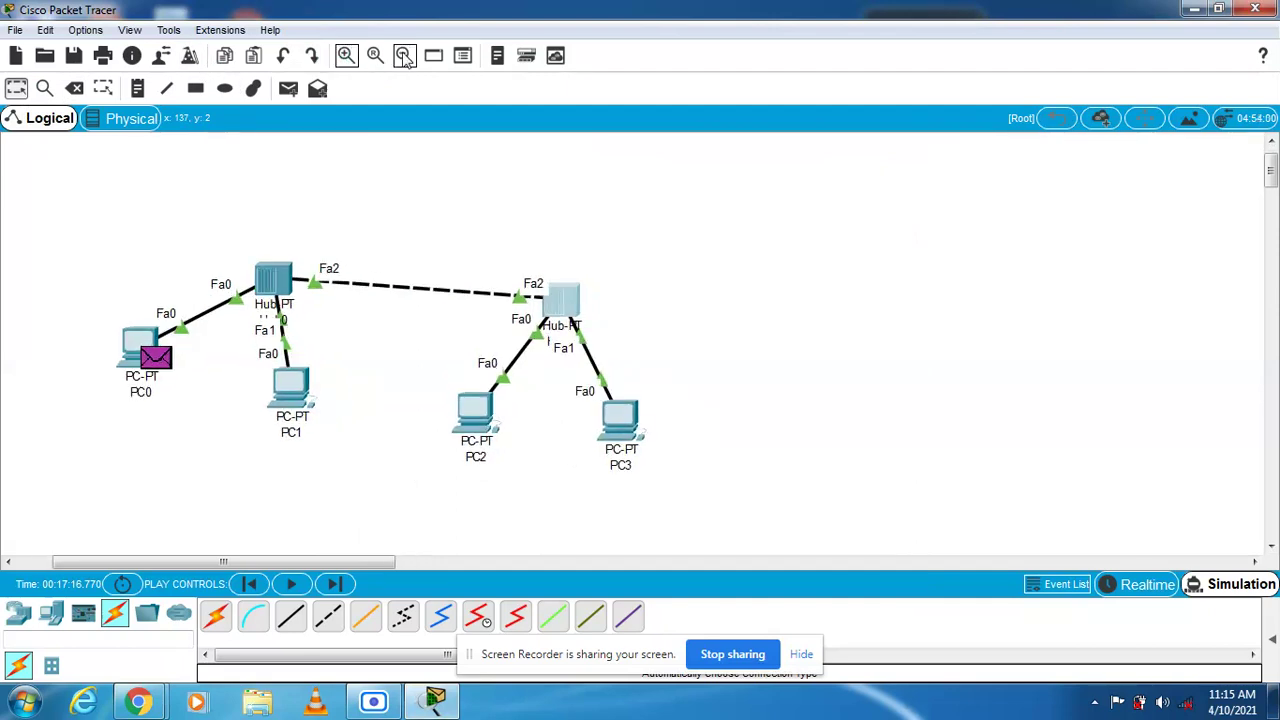
left_click(405, 56)
left_click(405, 56)
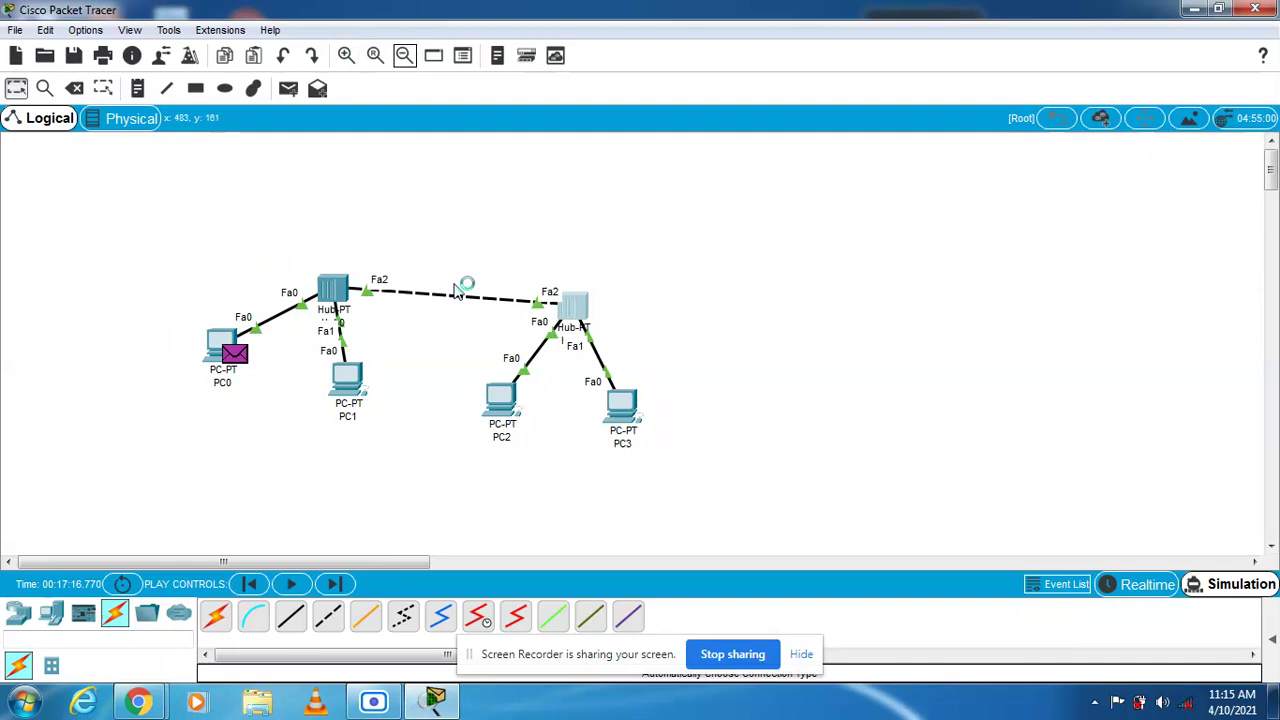